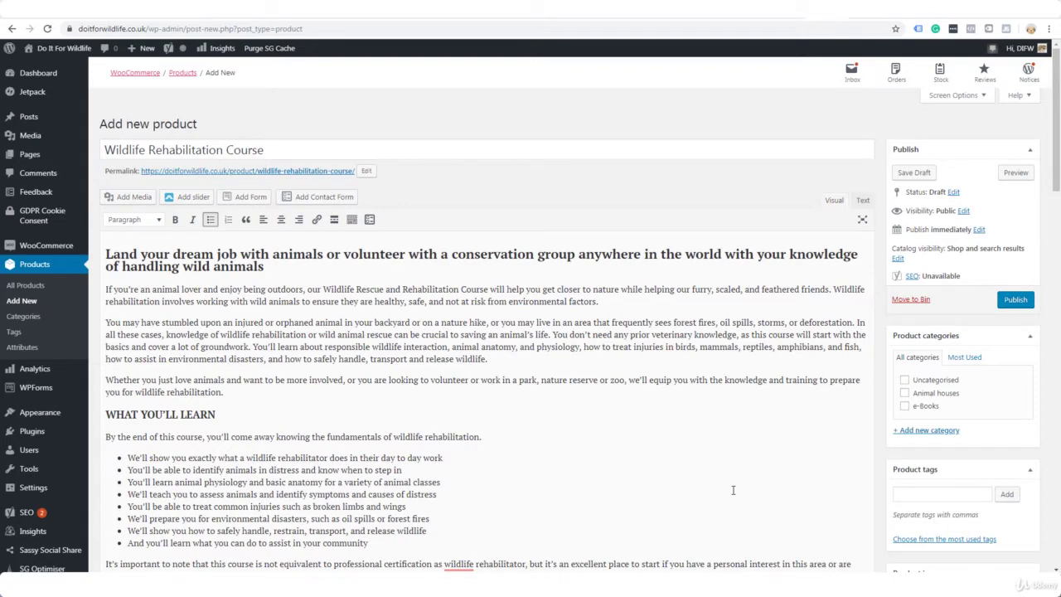
Switch to the International Open Academy wildlife course page and examine its description, price and Become an Affiliate link
{"action": "left_click", "coordinate": [940, 8]}
{"action": "scroll", "coordinate": [1030, 134], "scroll_direction": "down", "scroll_amount": 3}
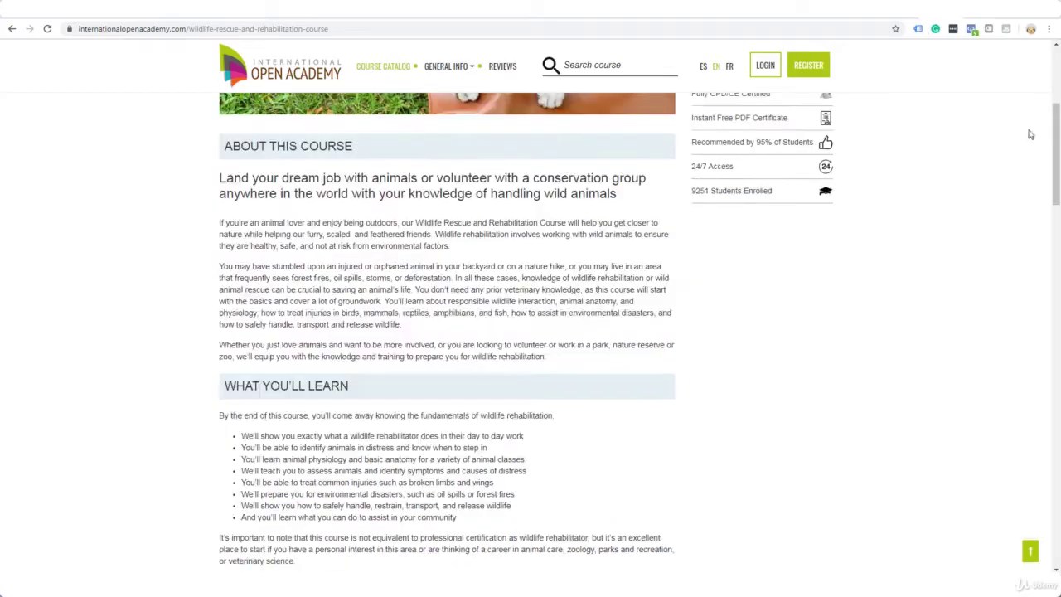
{"action": "scroll", "coordinate": [1030, 249], "scroll_direction": "down", "scroll_amount": 20}
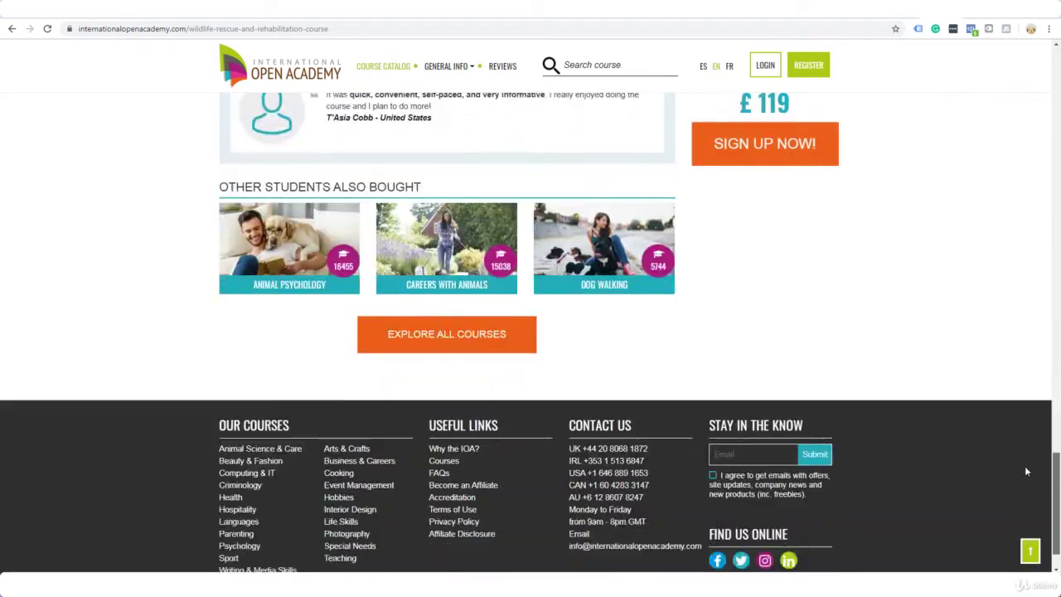
{"action": "scroll", "coordinate": [1026, 470], "scroll_direction": "down", "scroll_amount": 1}
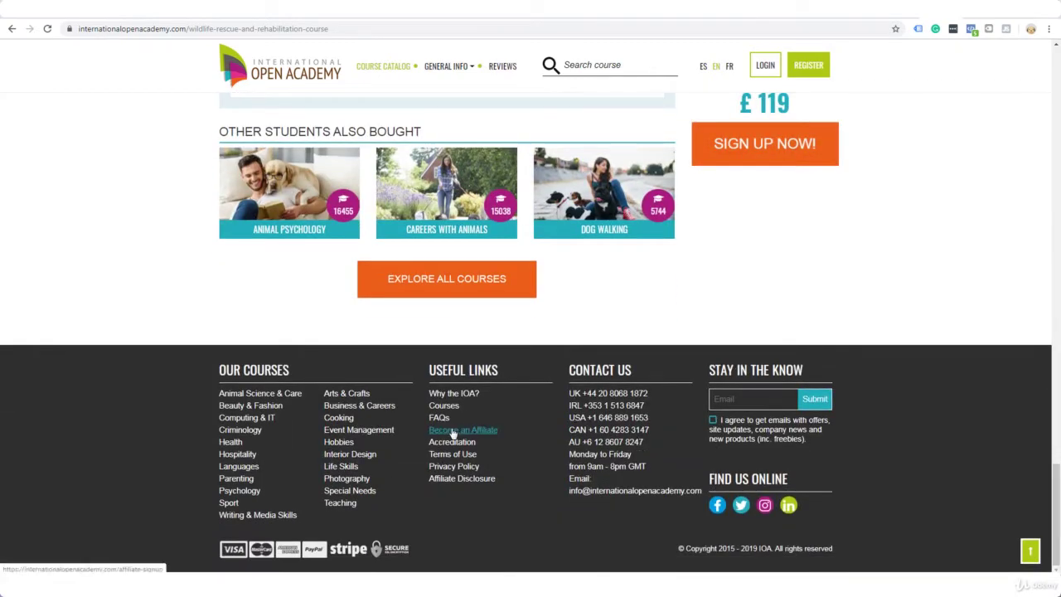
{"action": "left_click_drag", "start_coordinate": [1056, 477], "coordinate": [873, 44]}
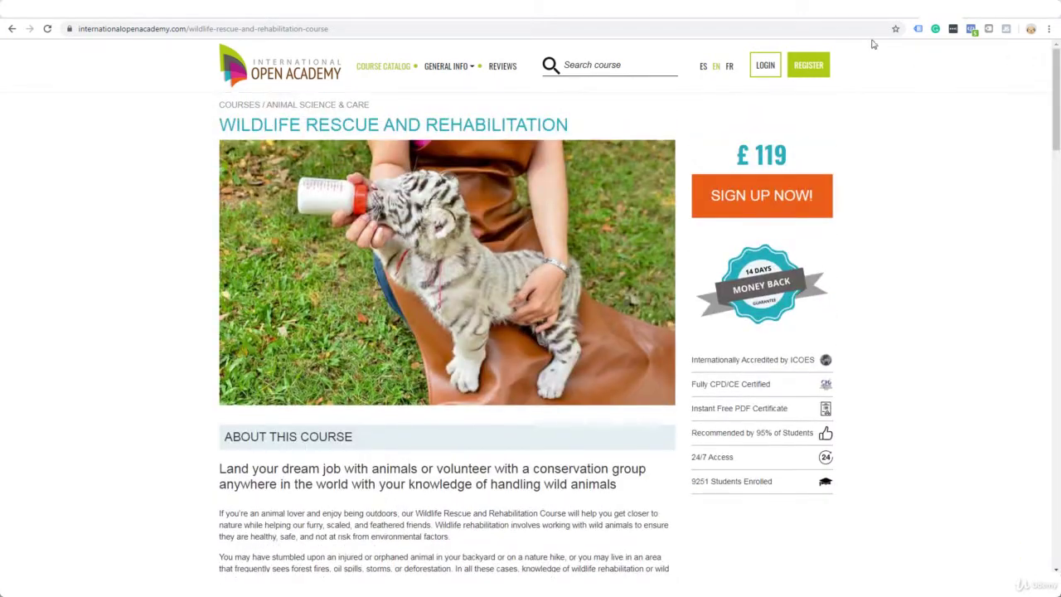
{"action": "left_click_drag", "start_coordinate": [1056, 115], "coordinate": [1046, 179]}
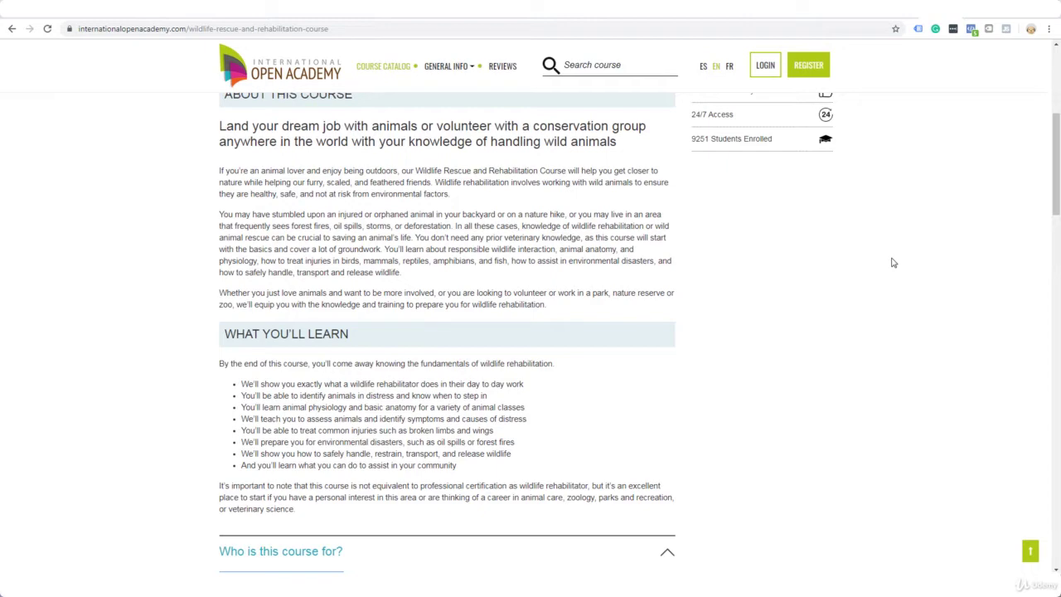
Back in the product editor, set the Yoast SEO meta description to the text of the product description's opening heading
{"action": "left_click", "coordinate": [831, 11]}
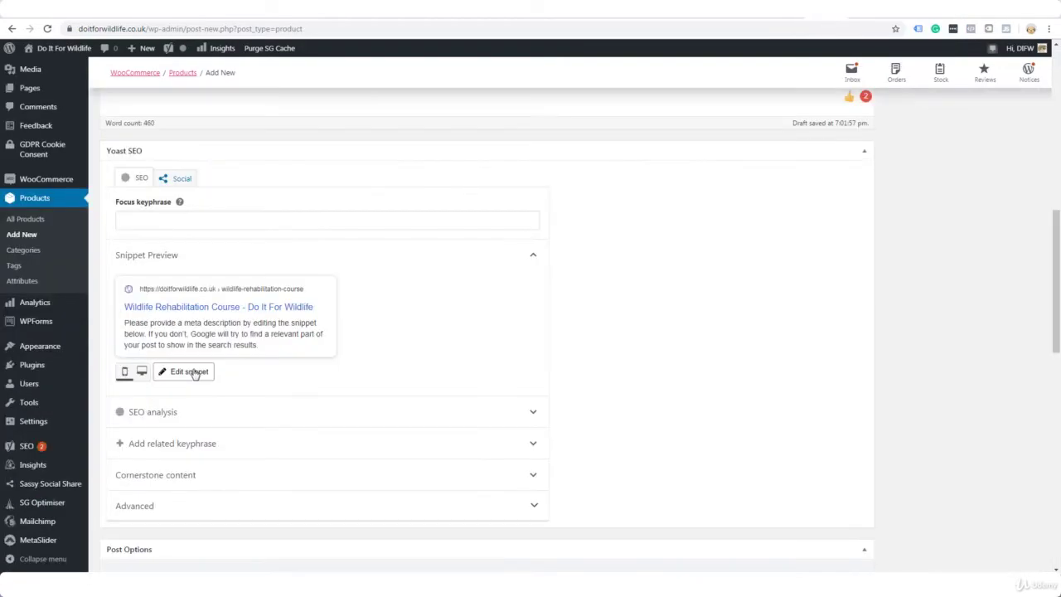
{"action": "left_click", "coordinate": [187, 371]}
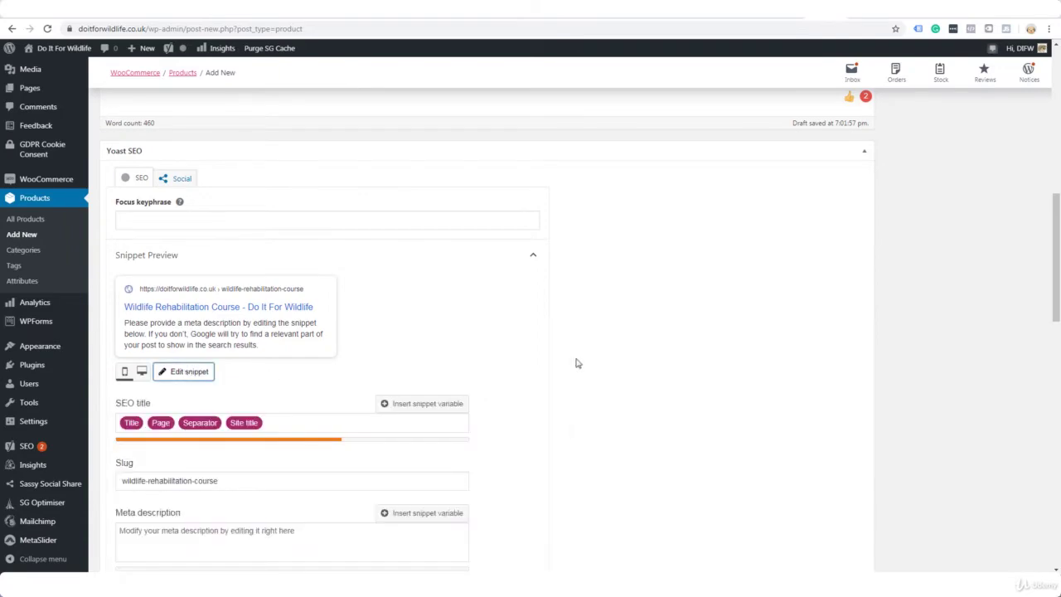
{"action": "scroll", "coordinate": [578, 363], "scroll_direction": "up", "scroll_amount": 10}
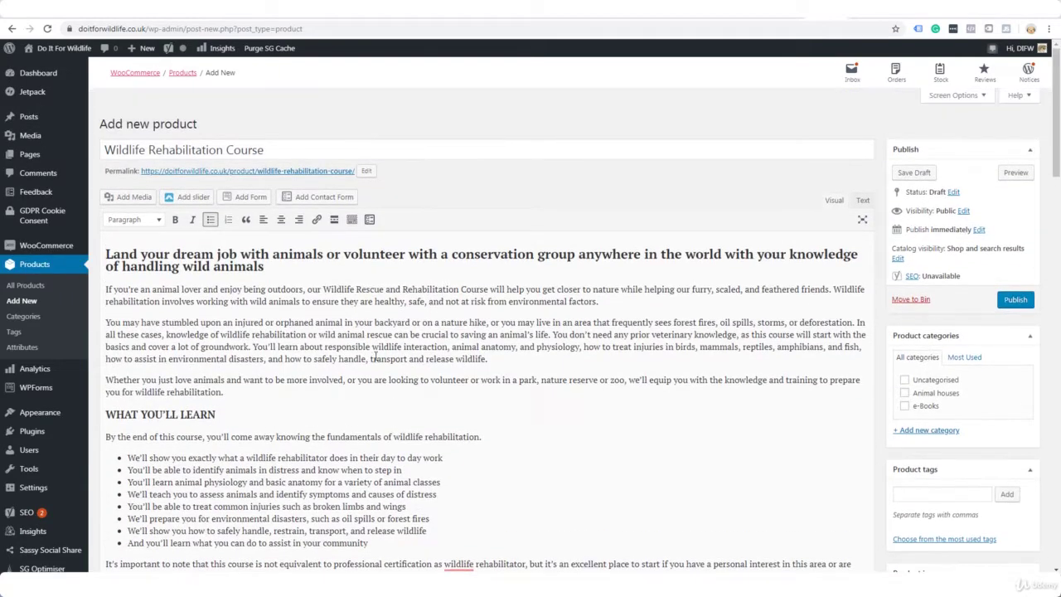
{"action": "left_click_drag", "start_coordinate": [105, 253], "coordinate": [274, 266]}
{"action": "key", "text": "ctrl+c"}
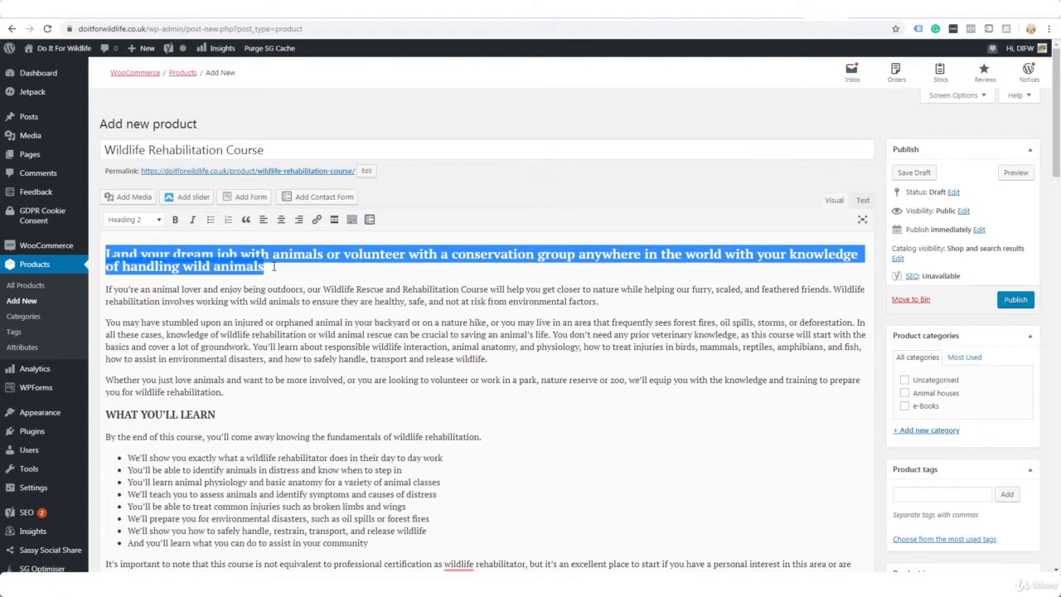
{"action": "scroll", "coordinate": [273, 266], "scroll_direction": "down", "scroll_amount": 10}
{"action": "left_click", "coordinate": [299, 365]}
{"action": "key", "text": "ctrl+v"}
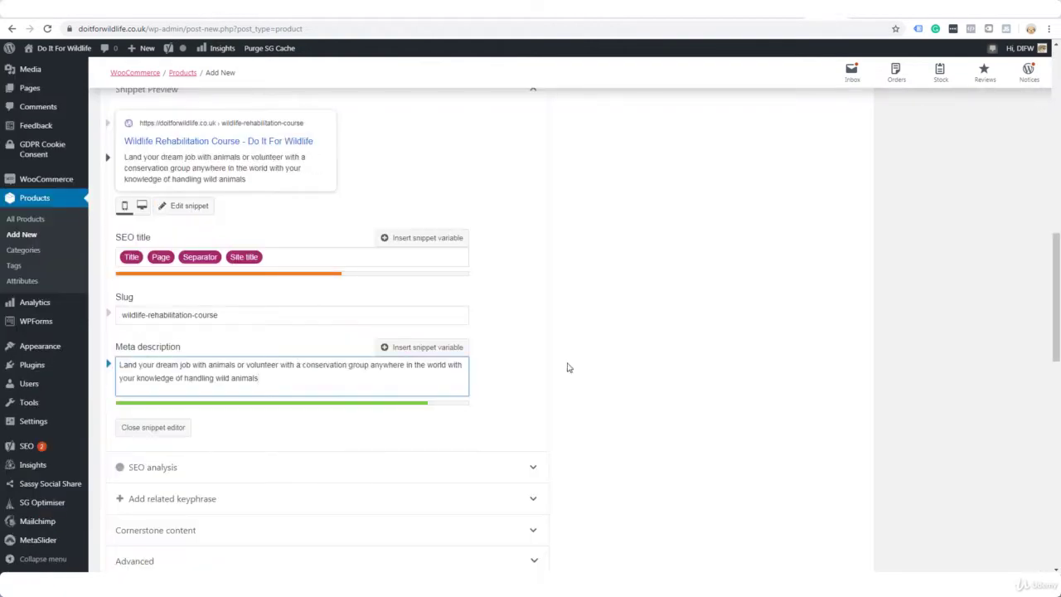
Assign Primary to the left sidebar and Secondary to the right sidebar, and choose the layout with a sidebar on each side
{"action": "scroll", "coordinate": [206, 241], "scroll_direction": "down", "scroll_amount": 5}
{"action": "left_click", "coordinate": [206, 242]}
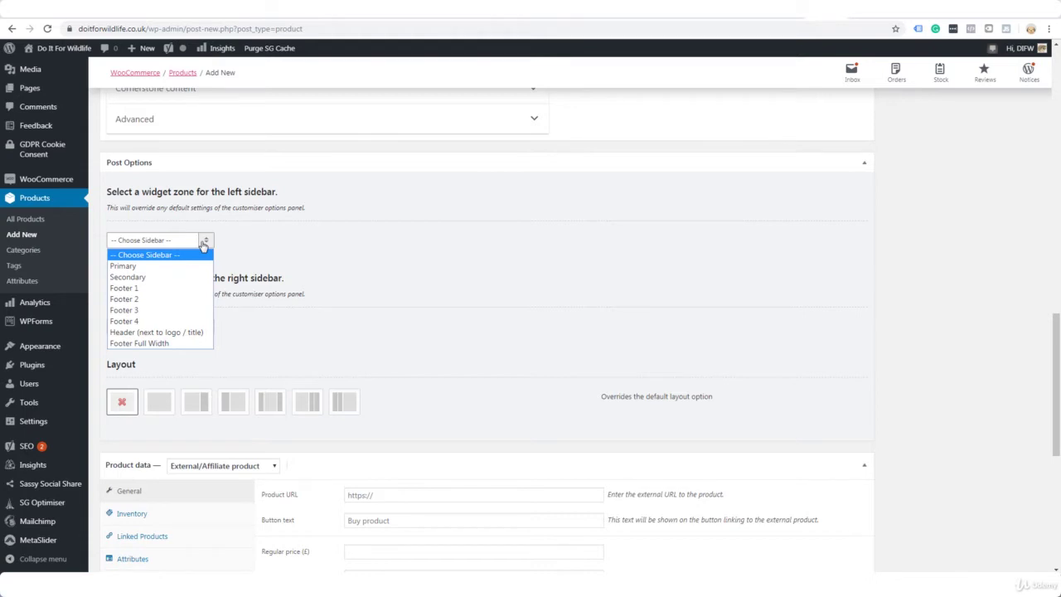
{"action": "left_click", "coordinate": [163, 265]}
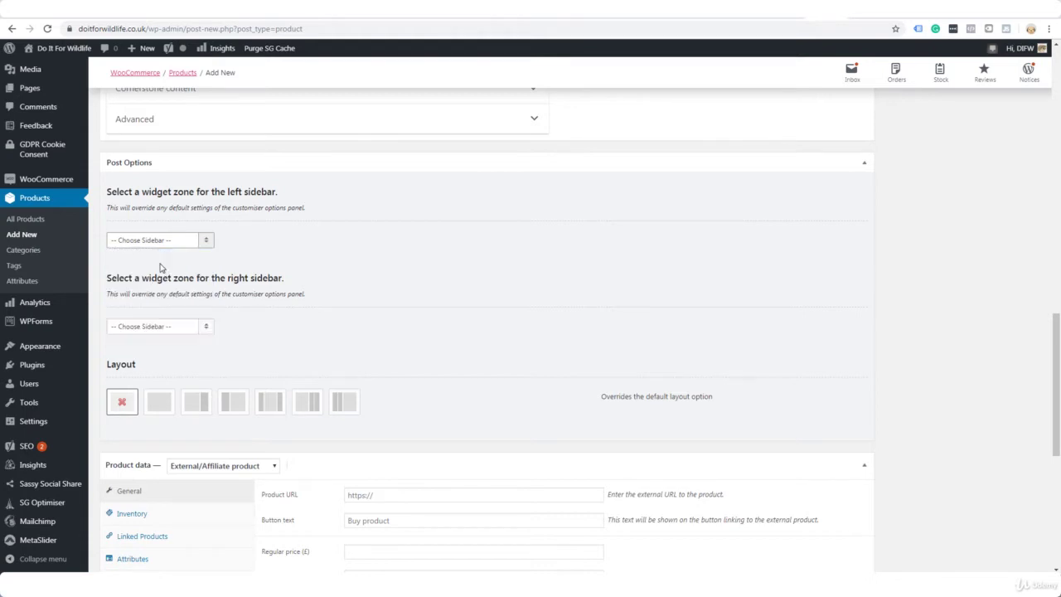
{"action": "left_click", "coordinate": [208, 331]}
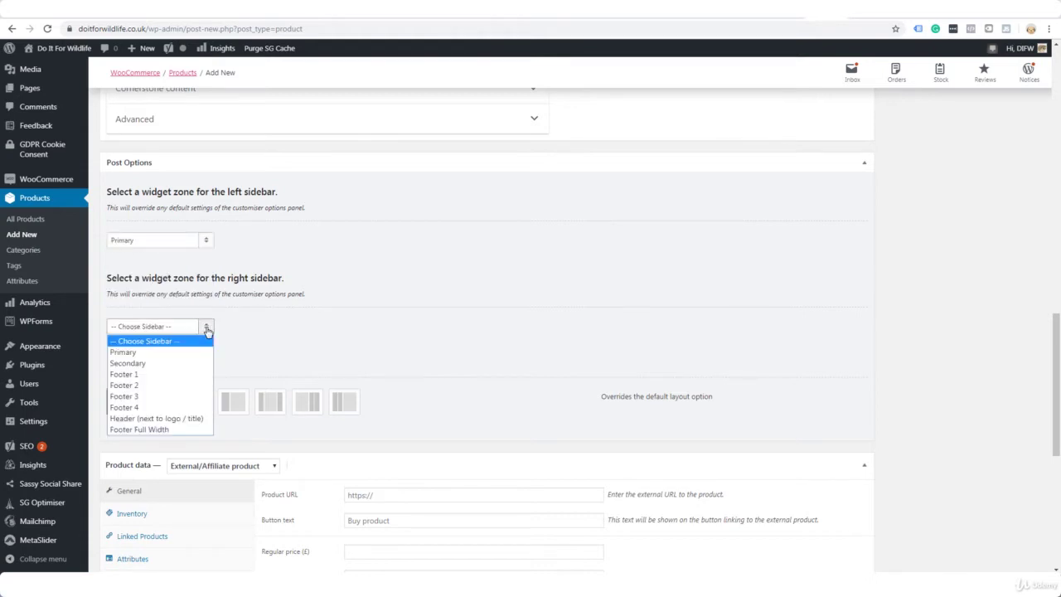
{"action": "left_click", "coordinate": [150, 364]}
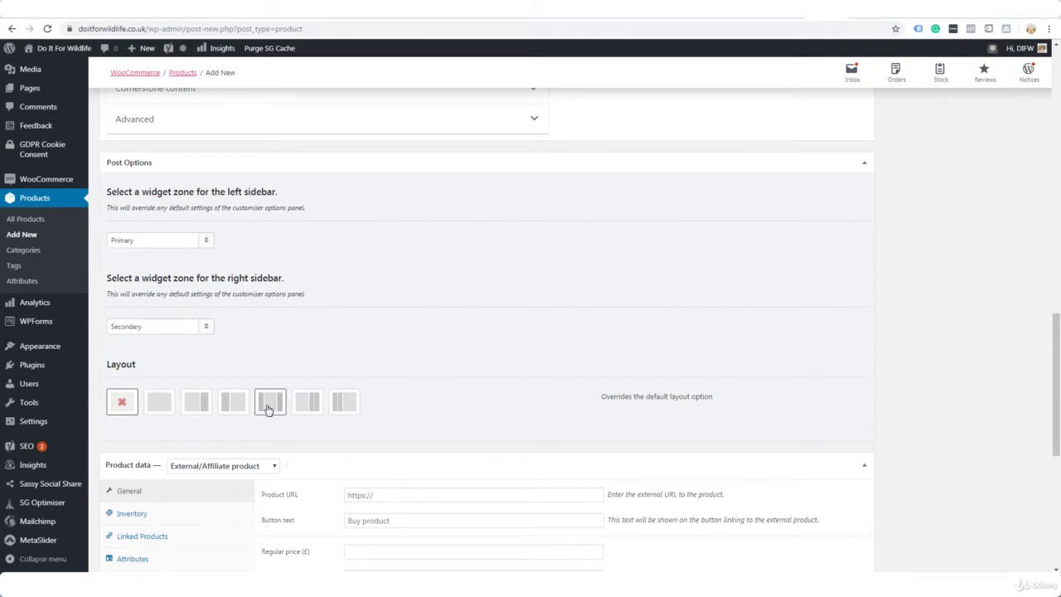
{"action": "left_click", "coordinate": [267, 409]}
Switch the product type to Simple product and back to External/Affiliate product
{"action": "scroll", "coordinate": [395, 386], "scroll_direction": "down", "scroll_amount": 2}
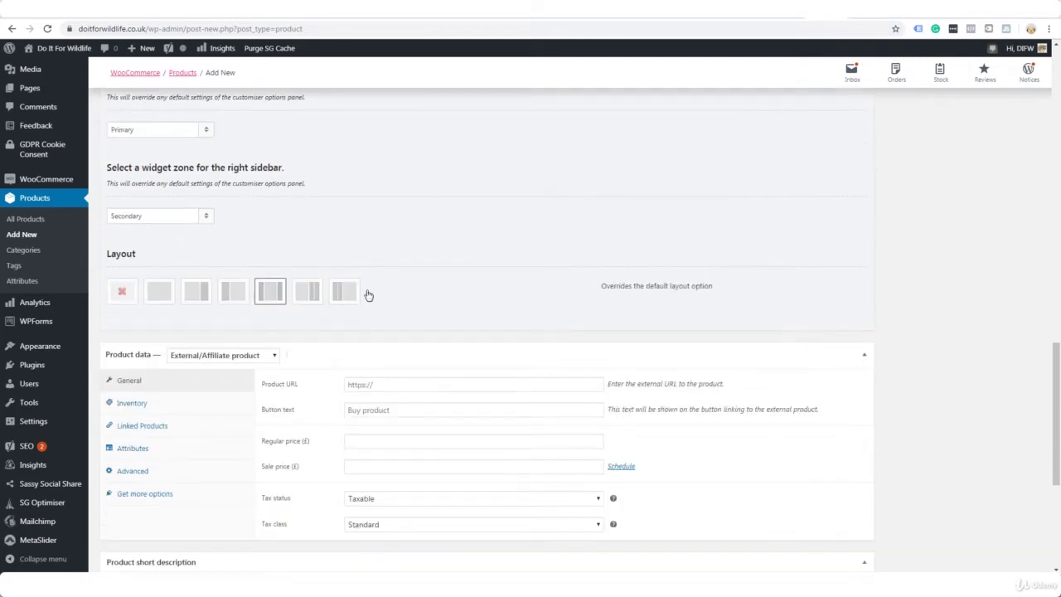
{"action": "scroll", "coordinate": [405, 307], "scroll_direction": "down", "scroll_amount": 1}
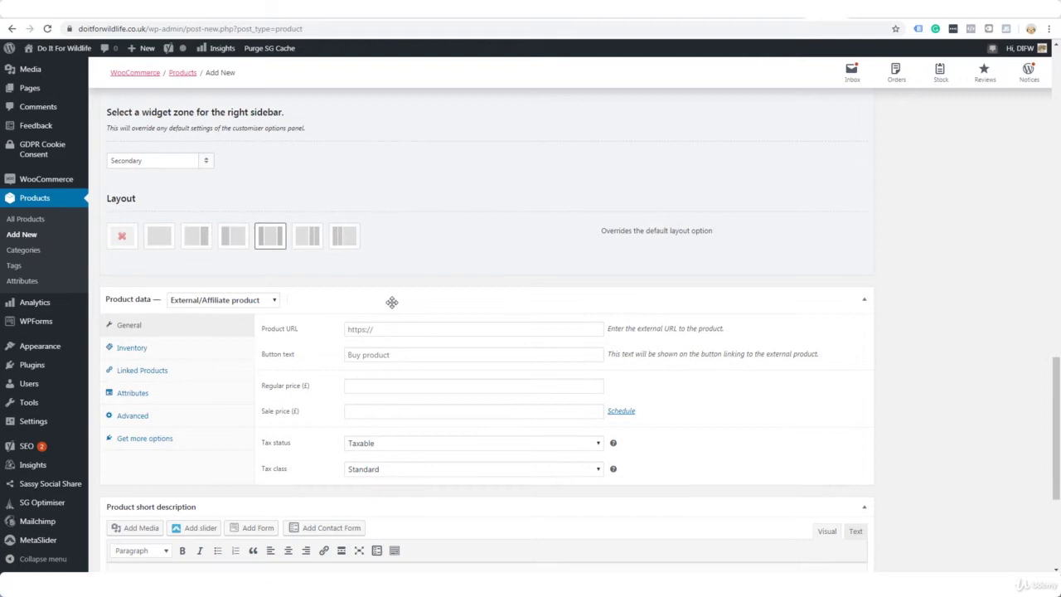
{"action": "left_click", "coordinate": [272, 304]}
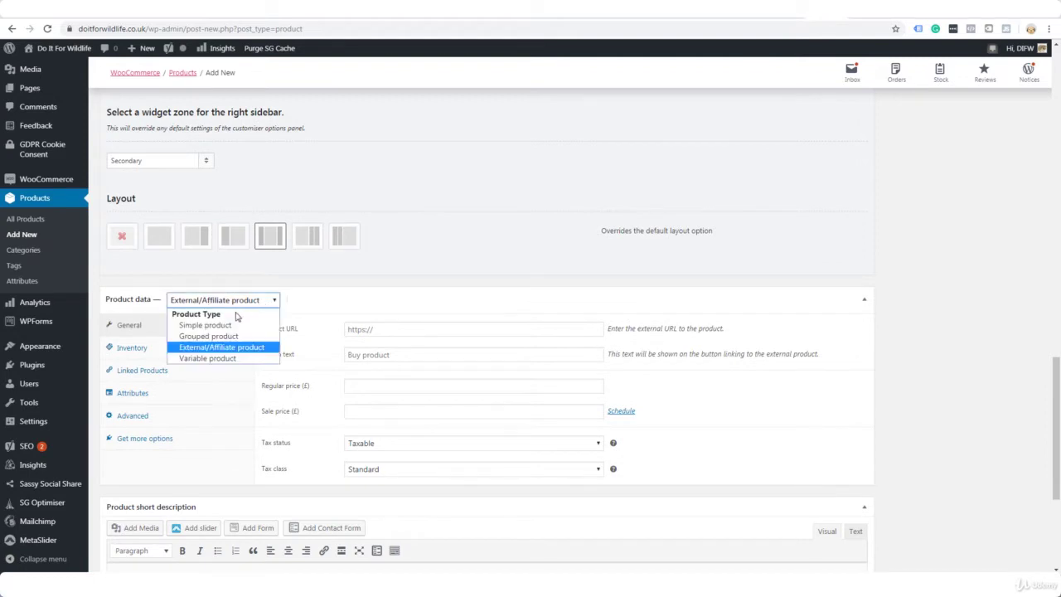
{"action": "left_click", "coordinate": [203, 325]}
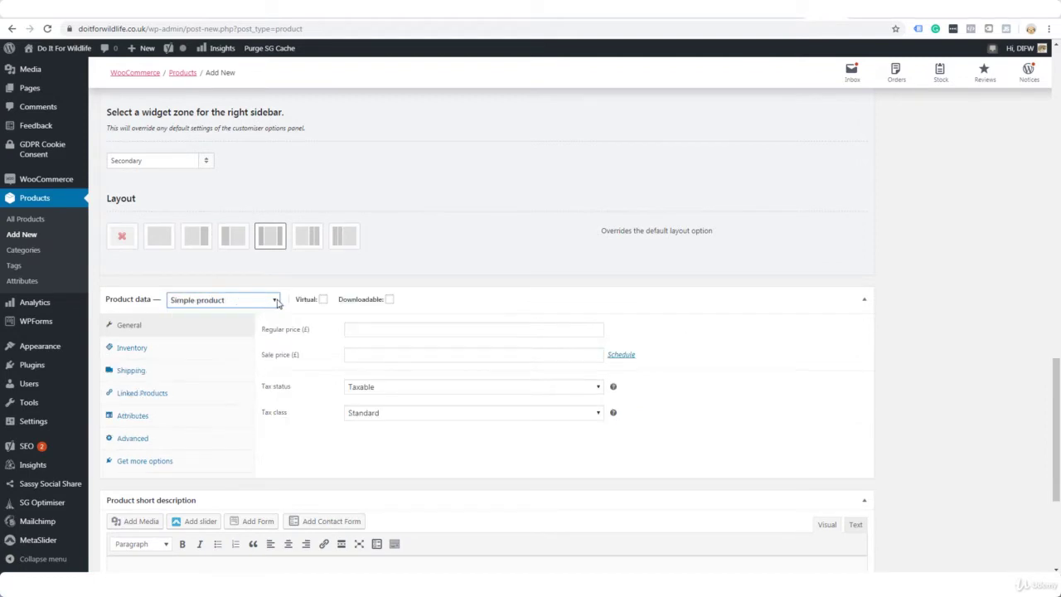
{"action": "left_click", "coordinate": [275, 304]}
{"action": "left_click", "coordinate": [224, 346]}
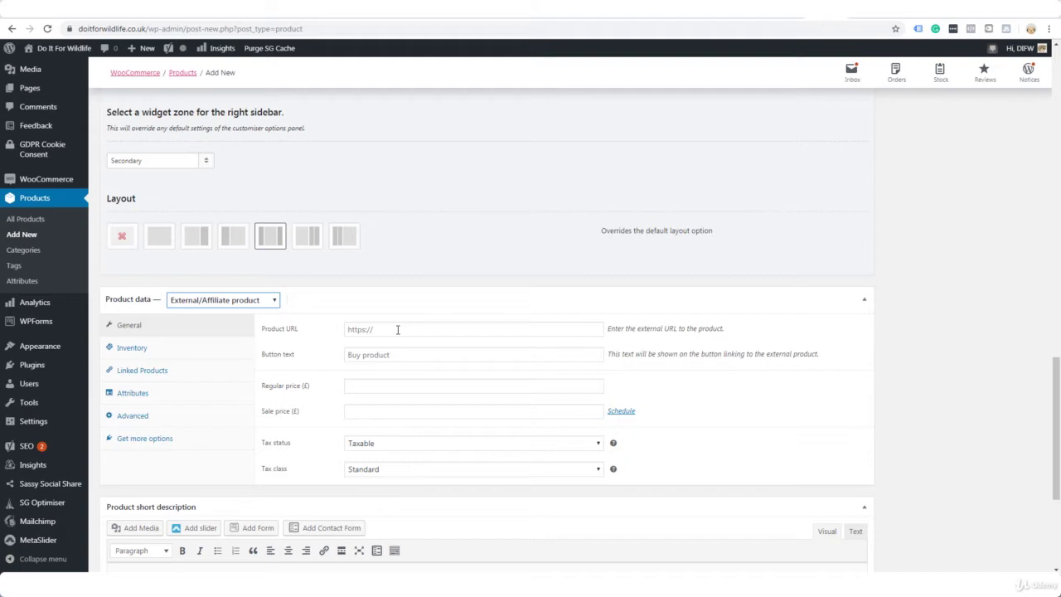
Copy the web address of the Open Academy wildlife course page into the product's Product URL
{"action": "left_click", "coordinate": [952, 10]}
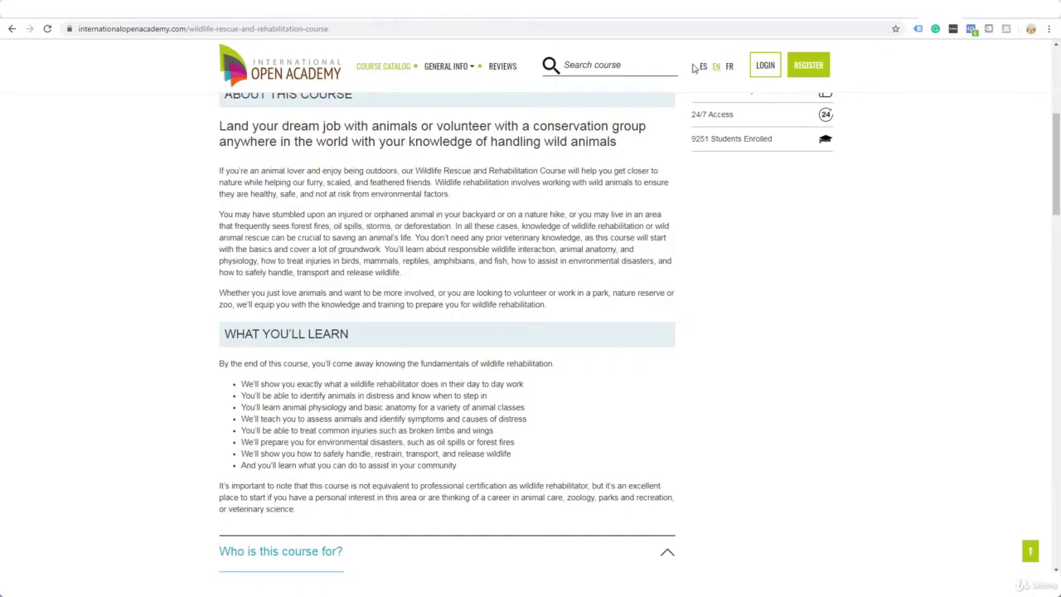
{"action": "left_click", "coordinate": [348, 32]}
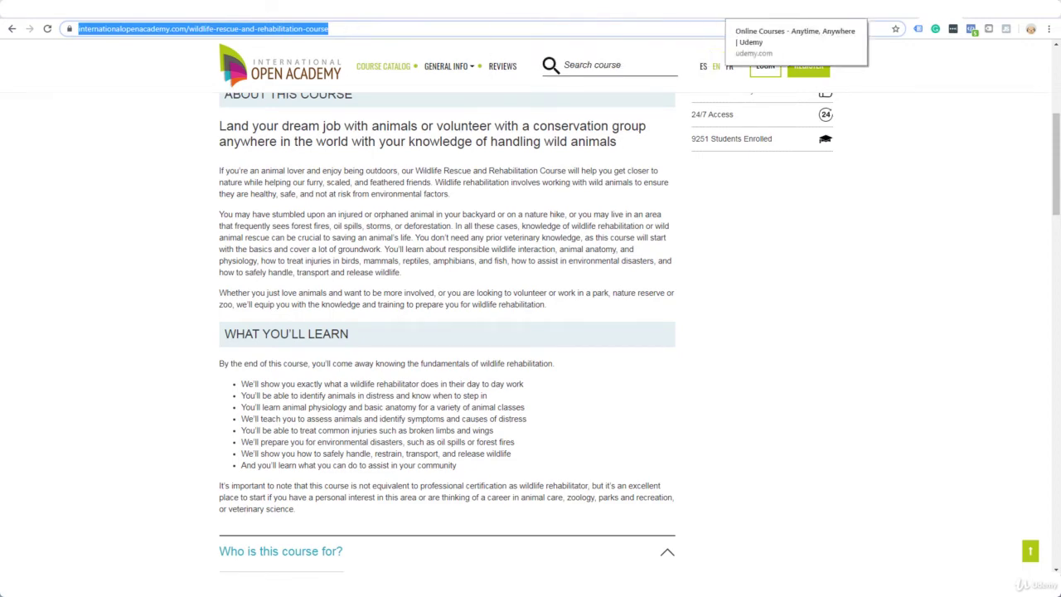
{"action": "left_click", "coordinate": [818, 12]}
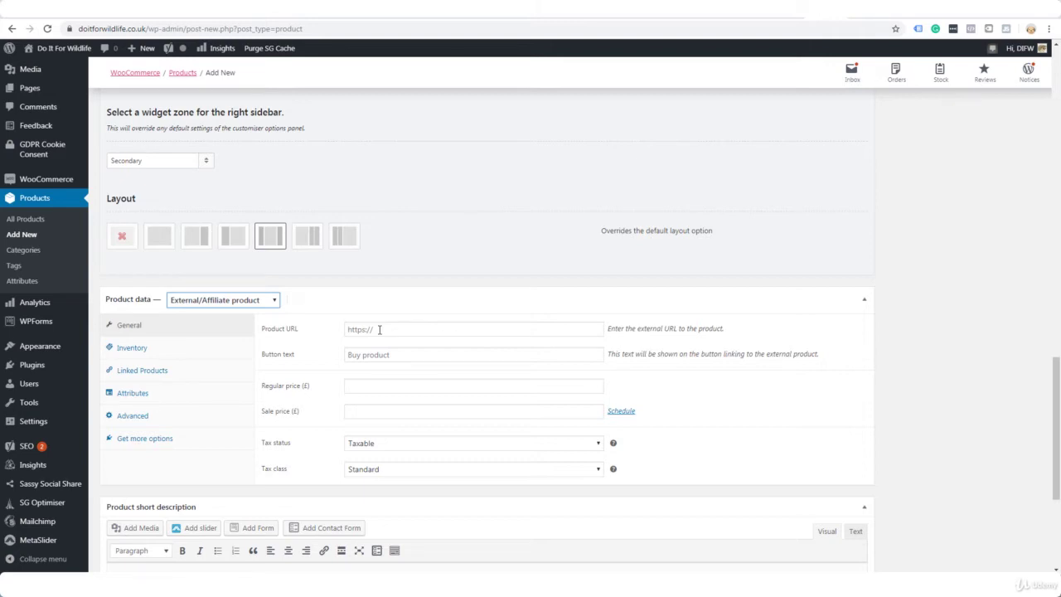
{"action": "left_click", "coordinate": [379, 329]}
{"action": "key", "text": "ctrl+v"}
Set the external product's button text to "Find Out More"
{"action": "left_click", "coordinate": [387, 349]}
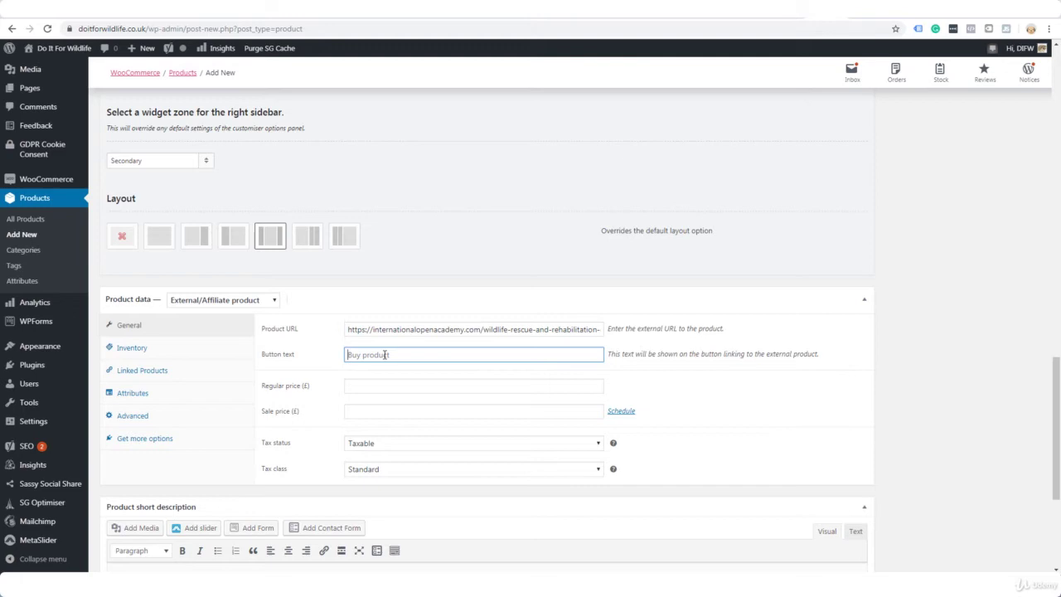
{"action": "type", "text": "Buy Now"}
{"action": "triple_click", "coordinate": [384, 354]}
{"action": "type", "text": "Find Out More"}
Check the course price on the Open Academy page and set the product's regular price to £119
{"action": "left_click", "coordinate": [953, 9]}
{"action": "scroll", "coordinate": [966, 177], "scroll_direction": "up", "scroll_amount": 5}
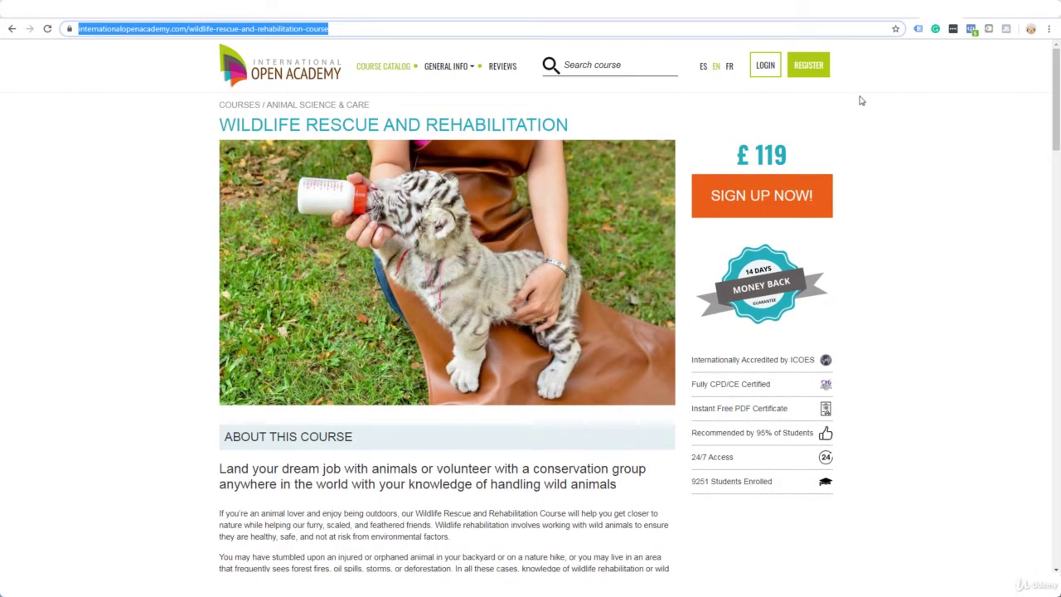
{"action": "left_click", "coordinate": [822, 10]}
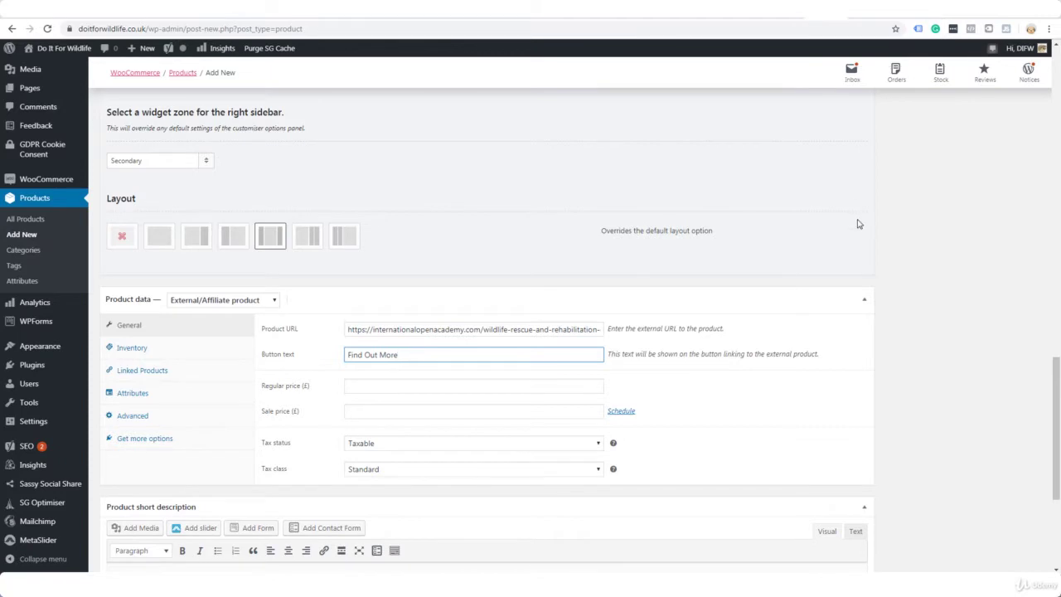
{"action": "scroll", "coordinate": [858, 224], "scroll_direction": "down", "scroll_amount": 2}
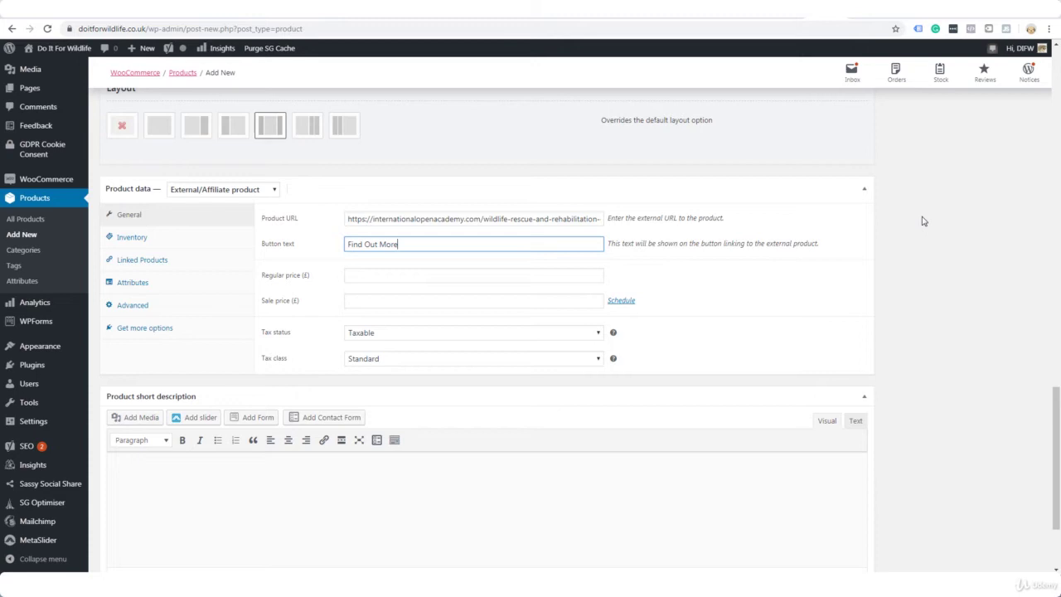
{"action": "key", "text": "Tab"}
{"action": "type", "text": "119"}
Set the product's tax status to None and its tax class to Zero rate
{"action": "left_click", "coordinate": [600, 334]}
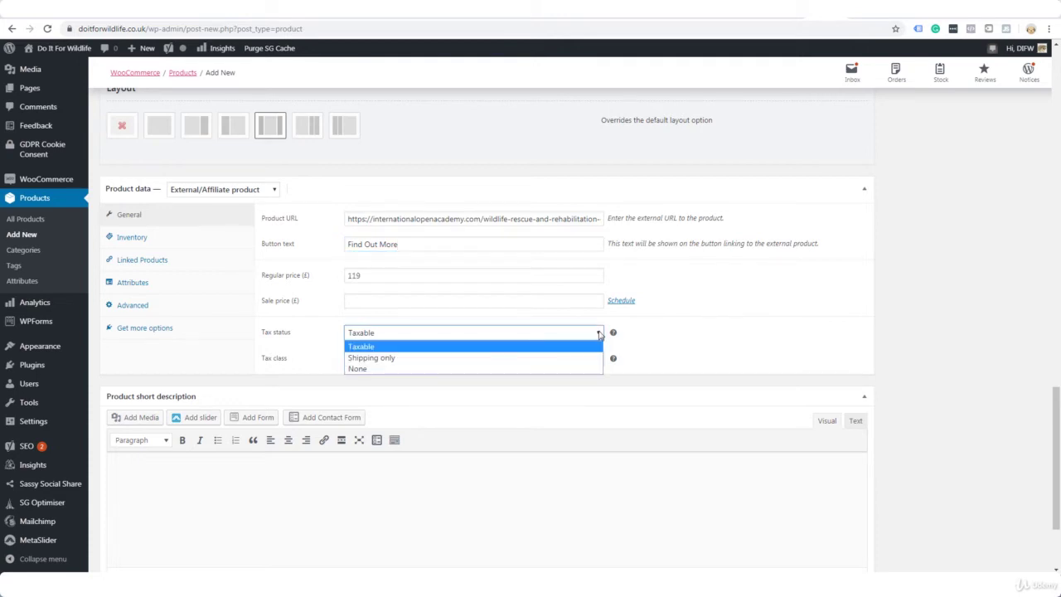
{"action": "left_click", "coordinate": [468, 368]}
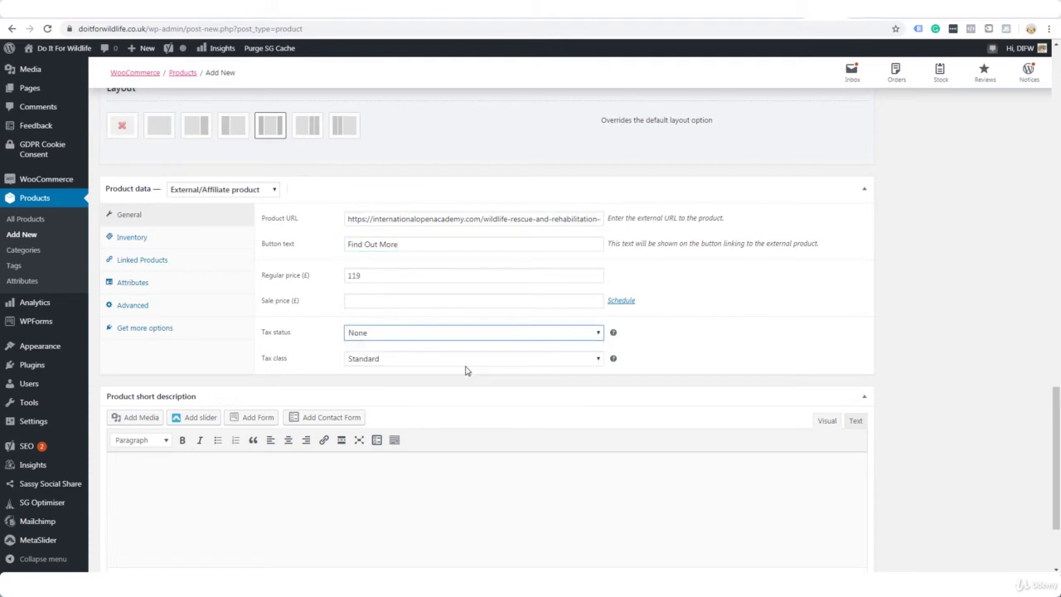
{"action": "key", "text": "Tab"}
{"action": "key", "text": "Down"}
{"action": "key", "text": "Down"}
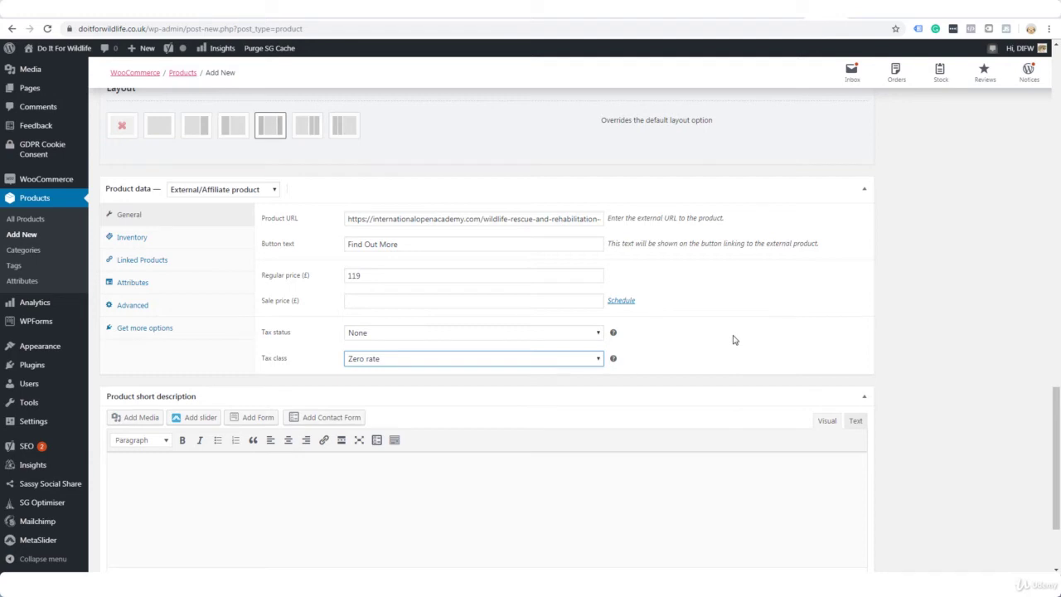
Look over the product's Inventory and Linked Products settings
{"action": "left_click", "coordinate": [132, 237]}
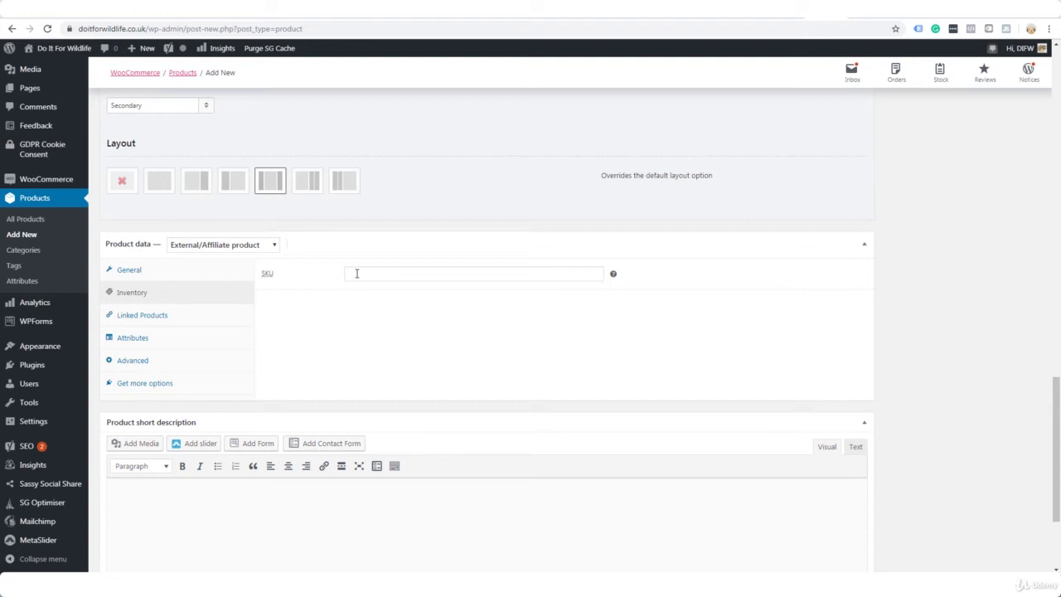
{"action": "left_click", "coordinate": [149, 316]}
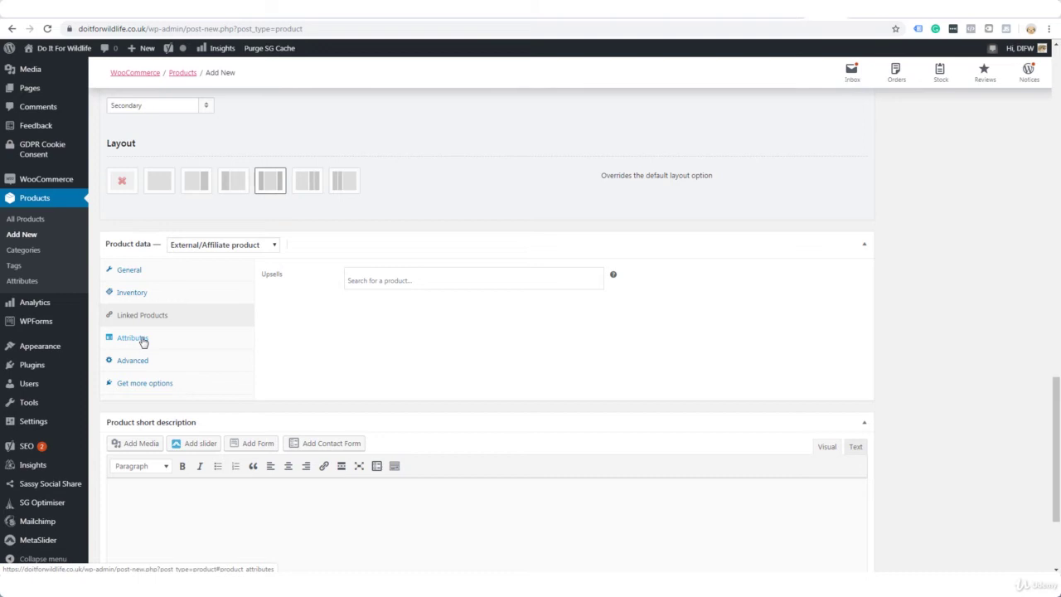
Fill the product short description with the main description's first paragraph, beginning "If you're an animal lover and enjoy being outdoors"
{"action": "scroll", "coordinate": [144, 342], "scroll_direction": "down", "scroll_amount": 2}
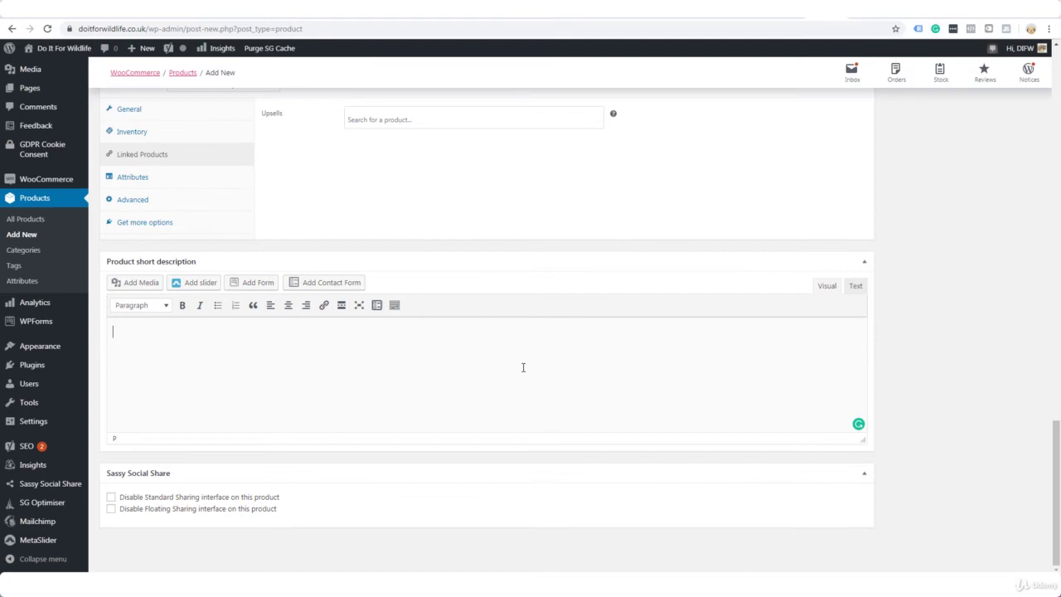
{"action": "scroll", "coordinate": [522, 367], "scroll_direction": "up", "scroll_amount": 6}
{"action": "scroll", "coordinate": [523, 372], "scroll_direction": "up", "scroll_amount": 10}
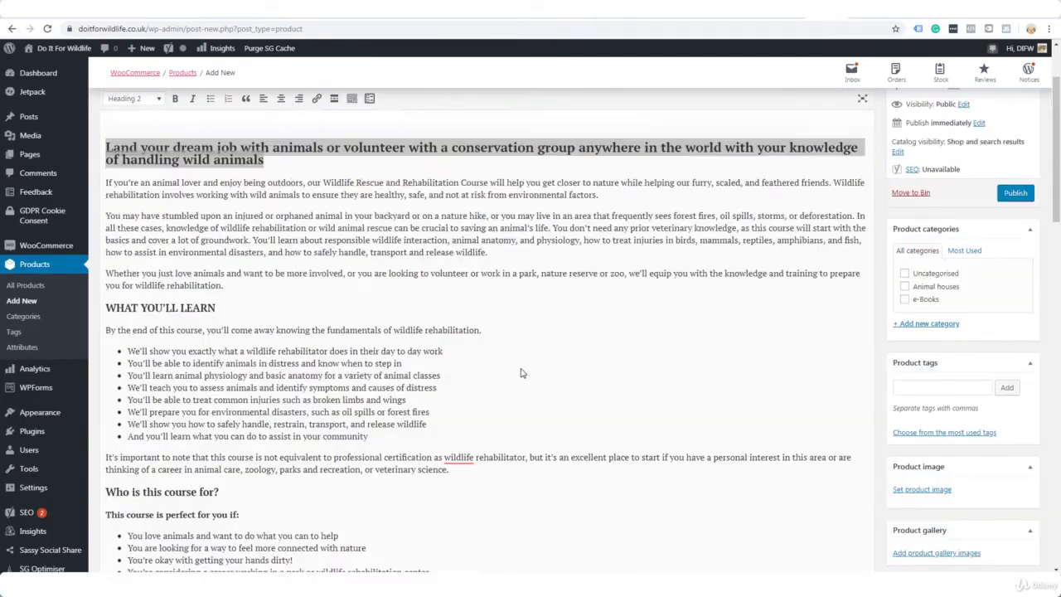
{"action": "scroll", "coordinate": [154, 228], "scroll_direction": "down", "scroll_amount": 15}
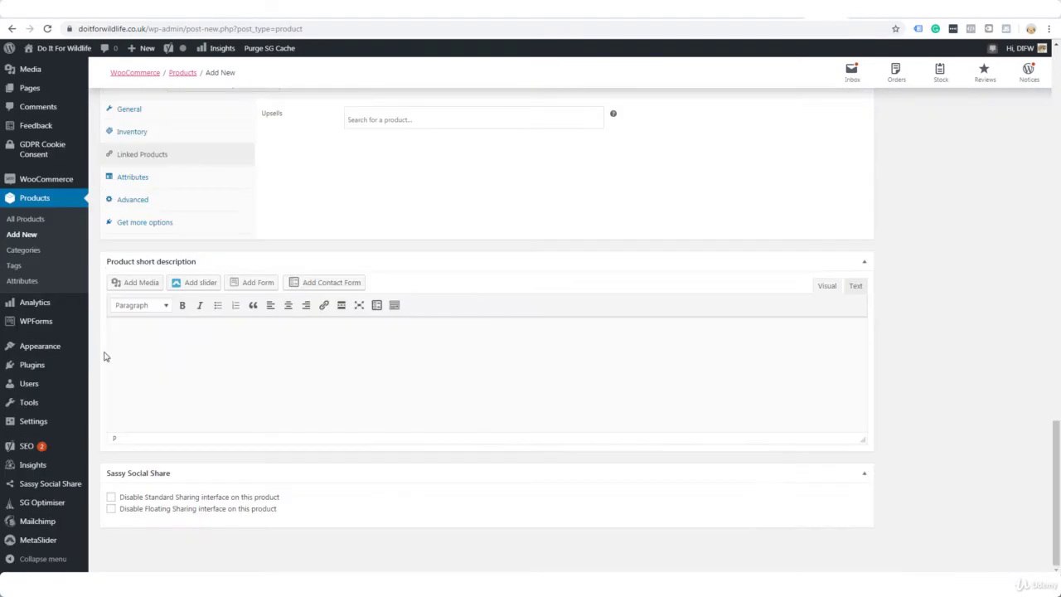
{"action": "left_click", "coordinate": [118, 331]}
{"action": "type", "text": "If you're an animal lover and enjoy being outdoors, our Wildlife Rescue and Rehabilitation Course will help you get closer to nature while helping our furry, scaled, and feathered friends. Wildlife rehabilitation involves working with wild animals to ensure they are healthy, safe, and not at risk from environmental factors."}
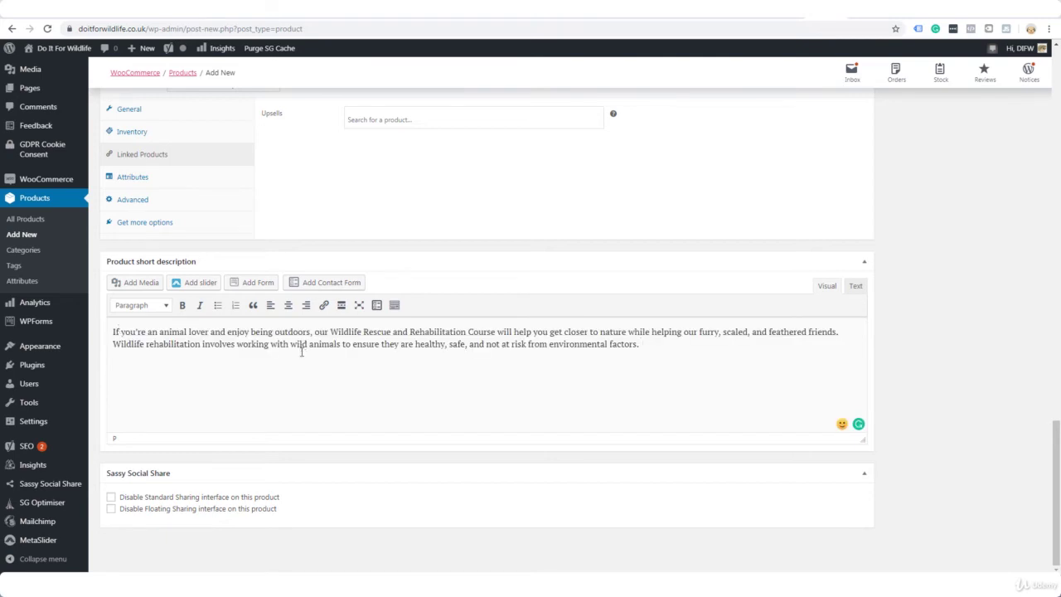
Set the hedgehog picture p06mvpw6.jpg from the media library as the product image
{"action": "scroll", "coordinate": [497, 332], "scroll_direction": "up", "scroll_amount": 10}
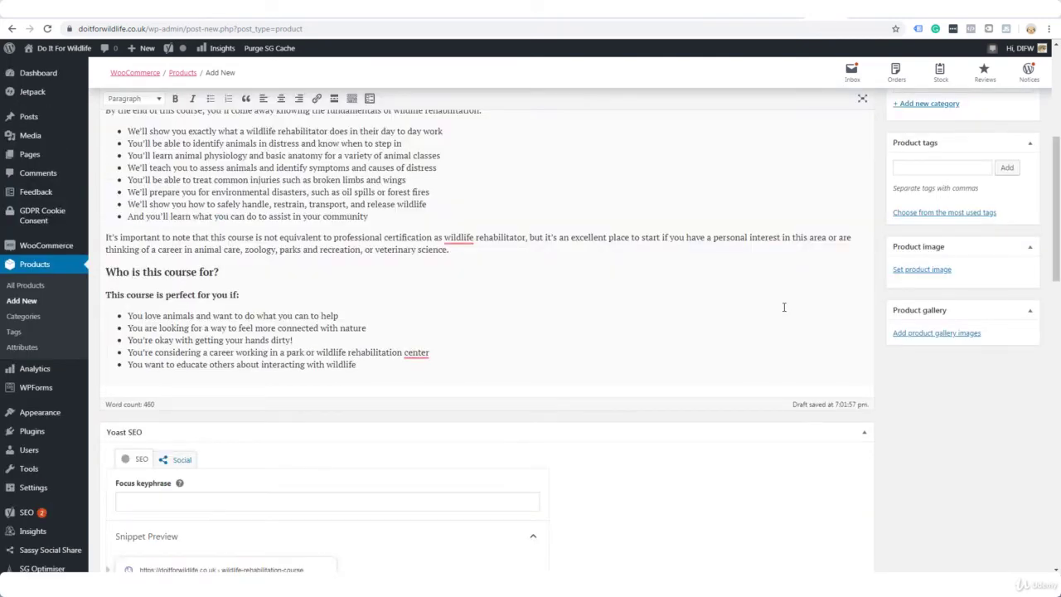
{"action": "left_click", "coordinate": [915, 274]}
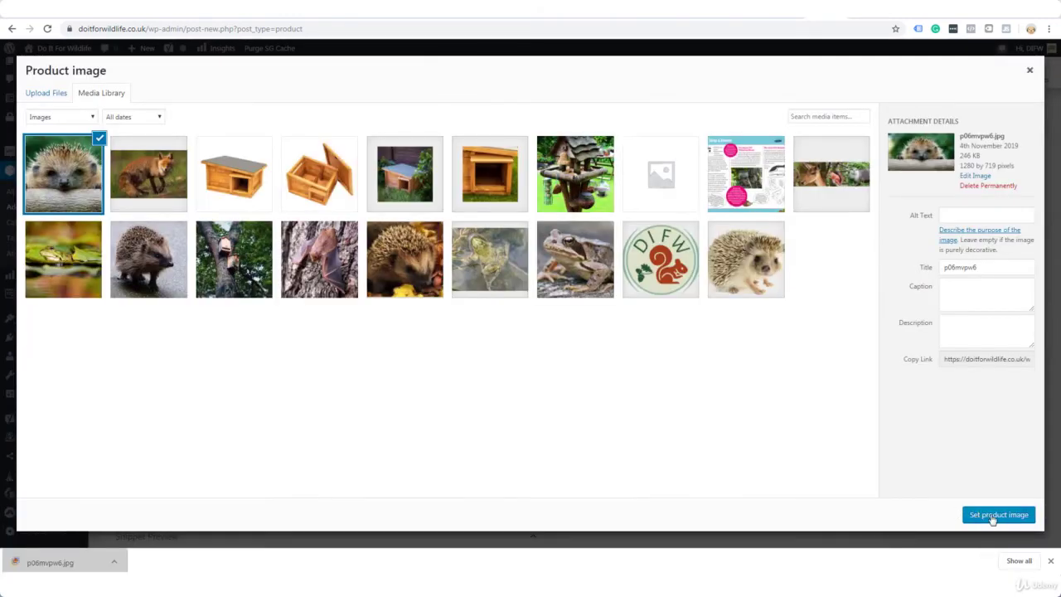
{"action": "left_click", "coordinate": [992, 515]}
Create a new product category named Courses and assign it to the product
{"action": "scroll", "coordinate": [919, 331], "scroll_direction": "up", "scroll_amount": 3}
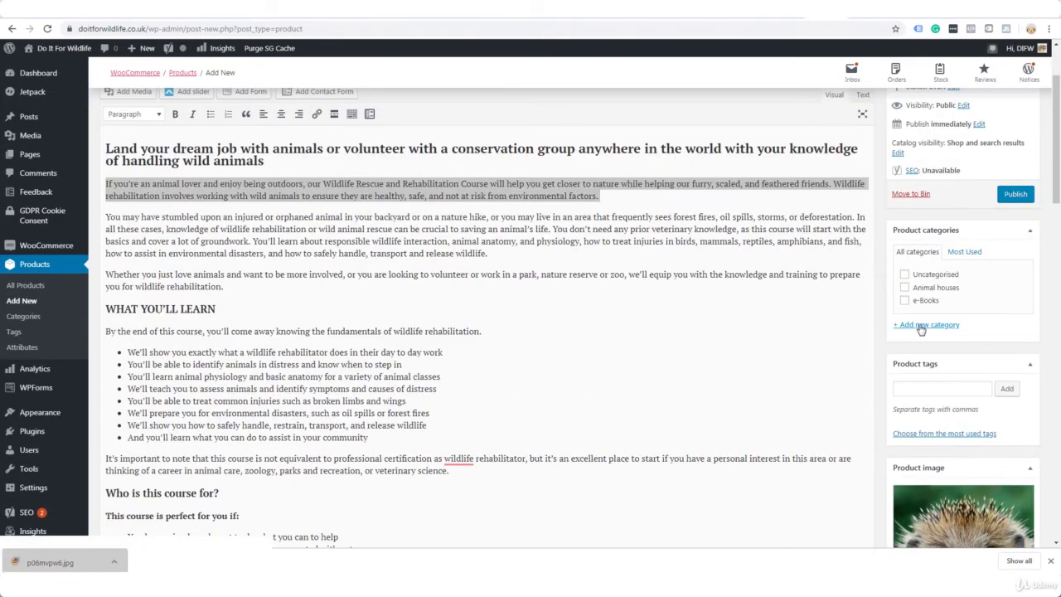
{"action": "left_click", "coordinate": [920, 325]}
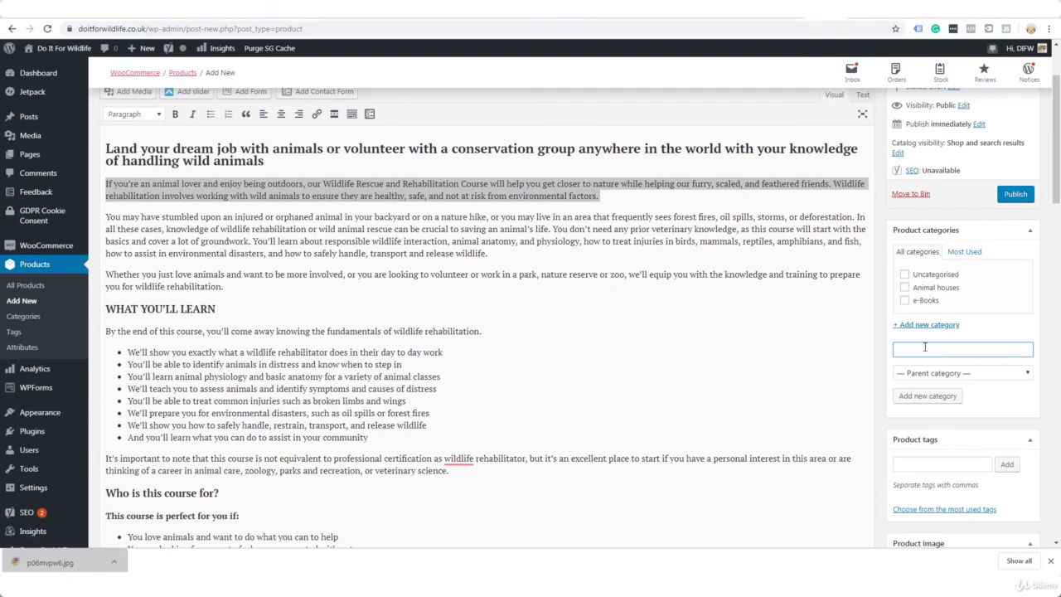
{"action": "type", "text": "Courses"}
{"action": "left_click", "coordinate": [927, 395]}
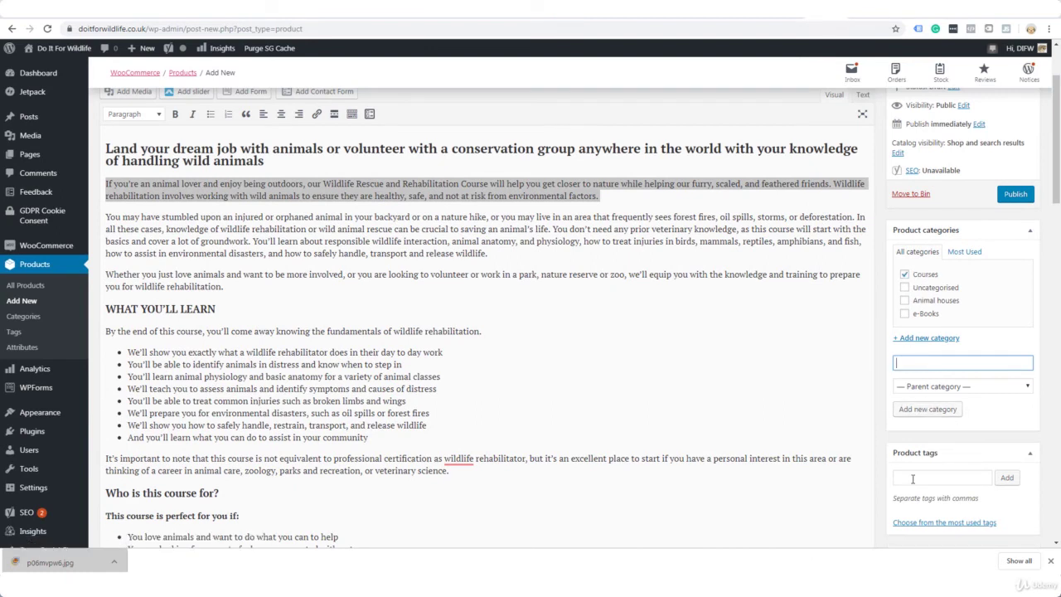
Add the product tags "wildlife rehabilitation" and "wildlife courses"
{"action": "left_click", "coordinate": [911, 477]}
{"action": "type", "text": "wildlife rehabilitation"}
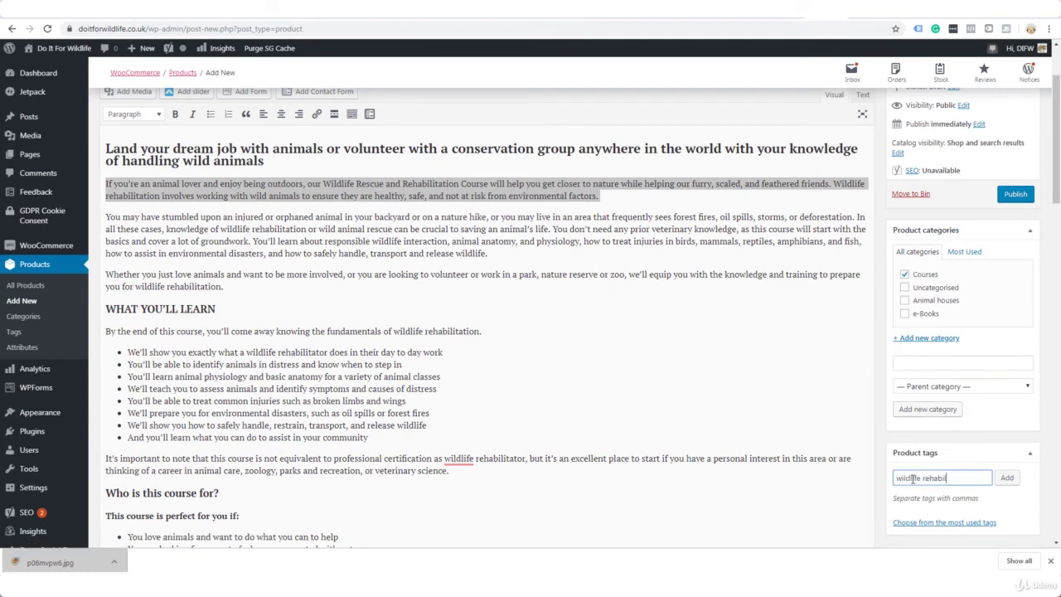
{"action": "key", "text": "Return"}
{"action": "type", "text": "wildl"}
{"action": "type", "text": "ife rescue"}
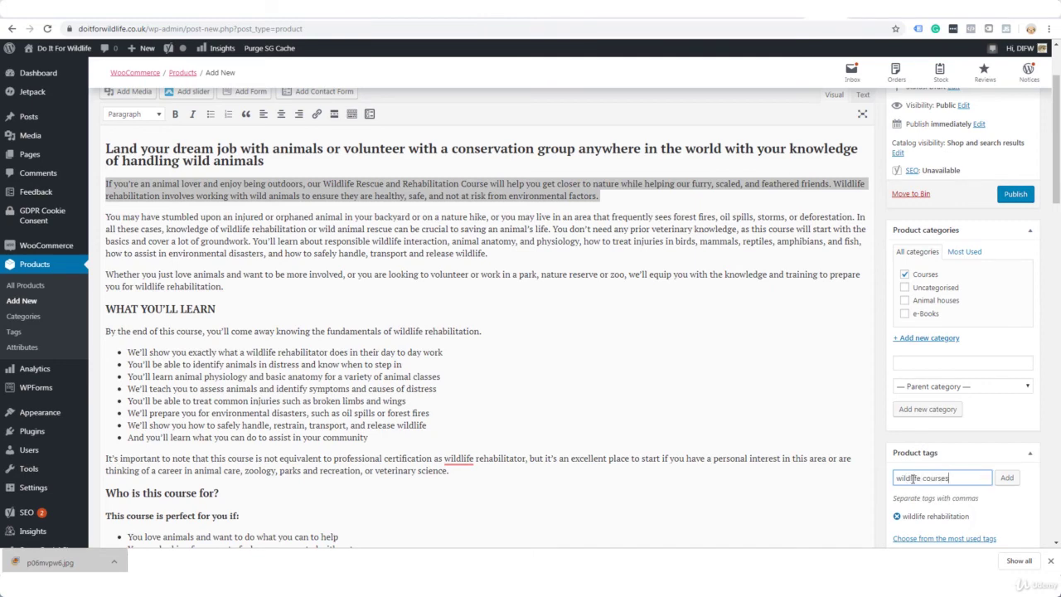
Publish the Wildlife Rehabilitation Course product and open its permalink in a new browser tab
{"action": "scroll", "coordinate": [837, 347], "scroll_direction": "up", "scroll_amount": 2}
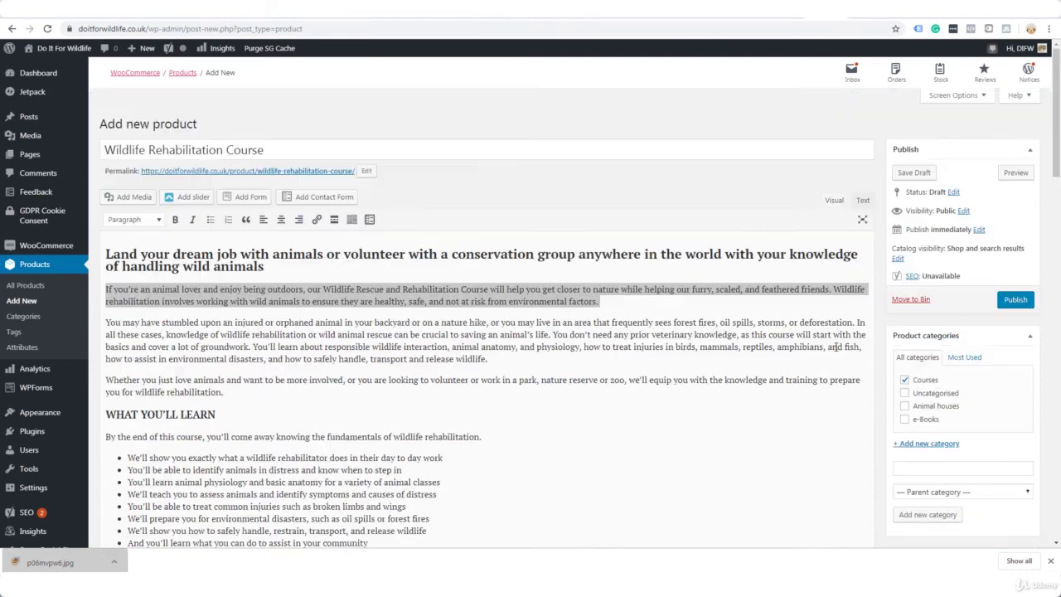
{"action": "left_click", "coordinate": [1018, 303]}
{"action": "right_click", "coordinate": [273, 207]}
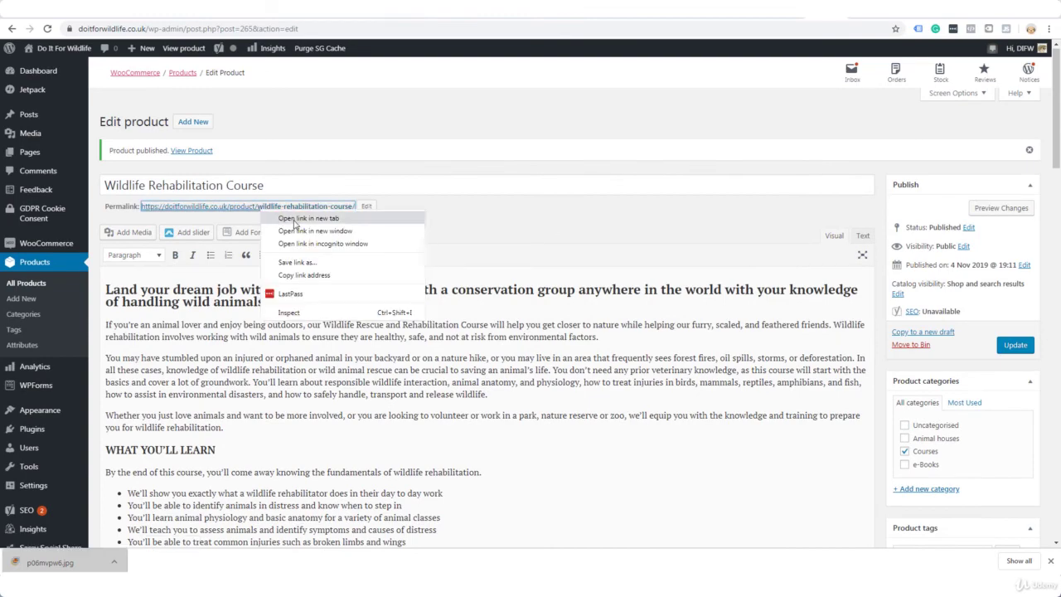
{"action": "left_click", "coordinate": [294, 218]}
Review the live product page from its summary through the full description, and test the Find Out More affiliate link
{"action": "scroll", "coordinate": [840, 284], "scroll_direction": "down", "scroll_amount": 3}
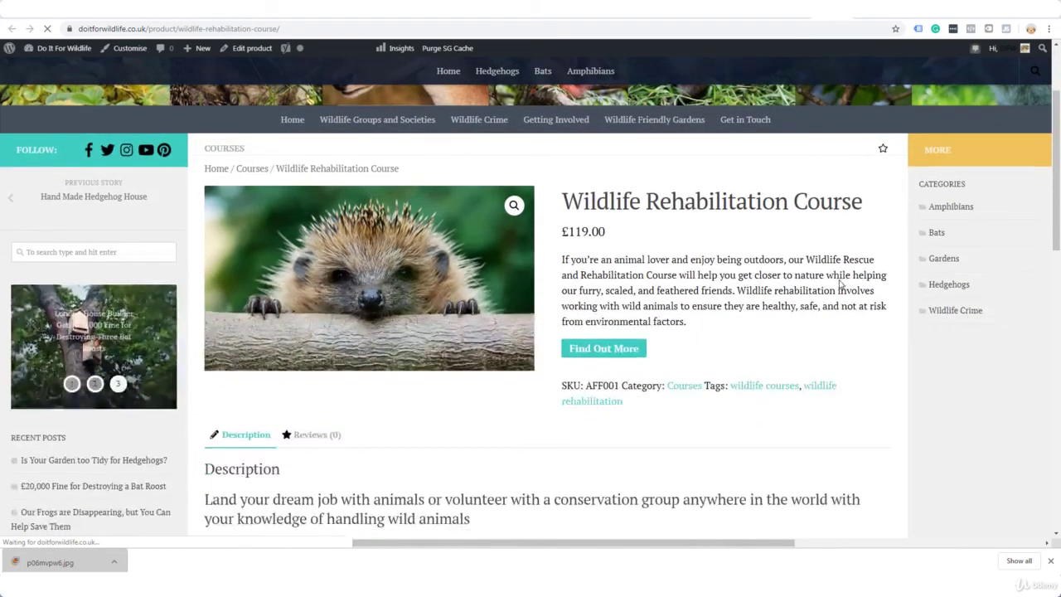
{"action": "scroll", "coordinate": [820, 270], "scroll_direction": "up", "scroll_amount": 2}
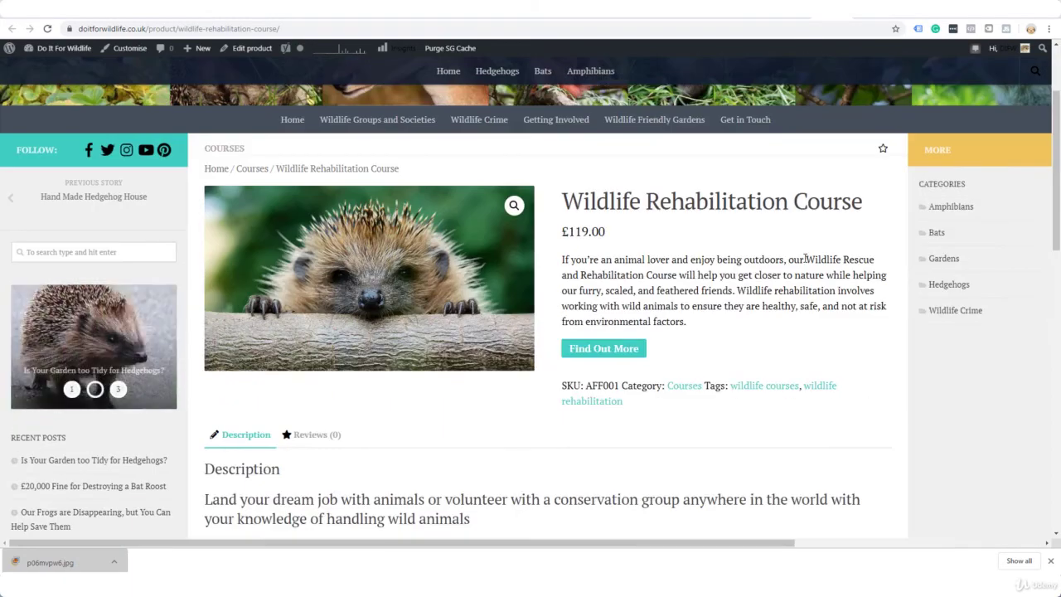
{"action": "scroll", "coordinate": [805, 260], "scroll_direction": "down", "scroll_amount": 5}
{"action": "scroll", "coordinate": [805, 259], "scroll_direction": "down", "scroll_amount": 6}
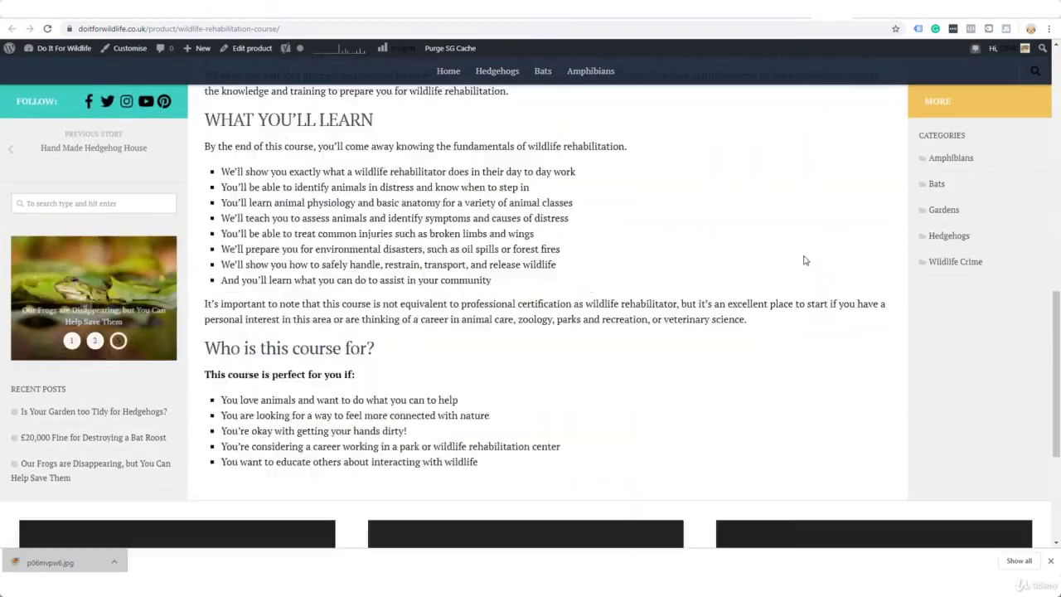
{"action": "scroll", "coordinate": [805, 260], "scroll_direction": "up", "scroll_amount": 10}
{"action": "scroll", "coordinate": [803, 260], "scroll_direction": "up", "scroll_amount": 2}
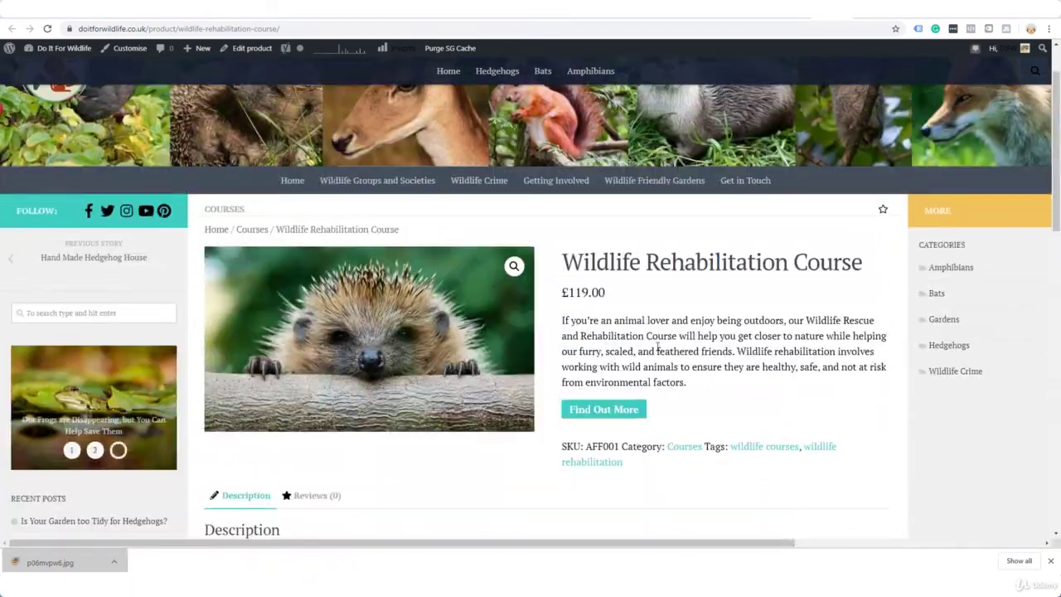
{"action": "left_click", "coordinate": [620, 421]}
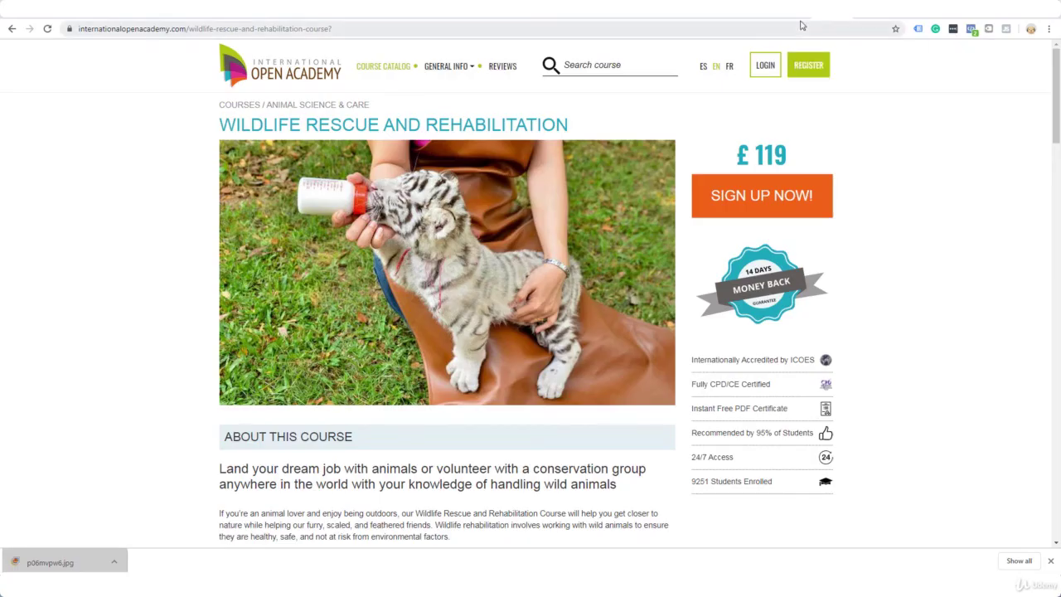
Return to the product editor and look over the published course's description, category, tags and product image
{"action": "left_click", "coordinate": [800, 10]}
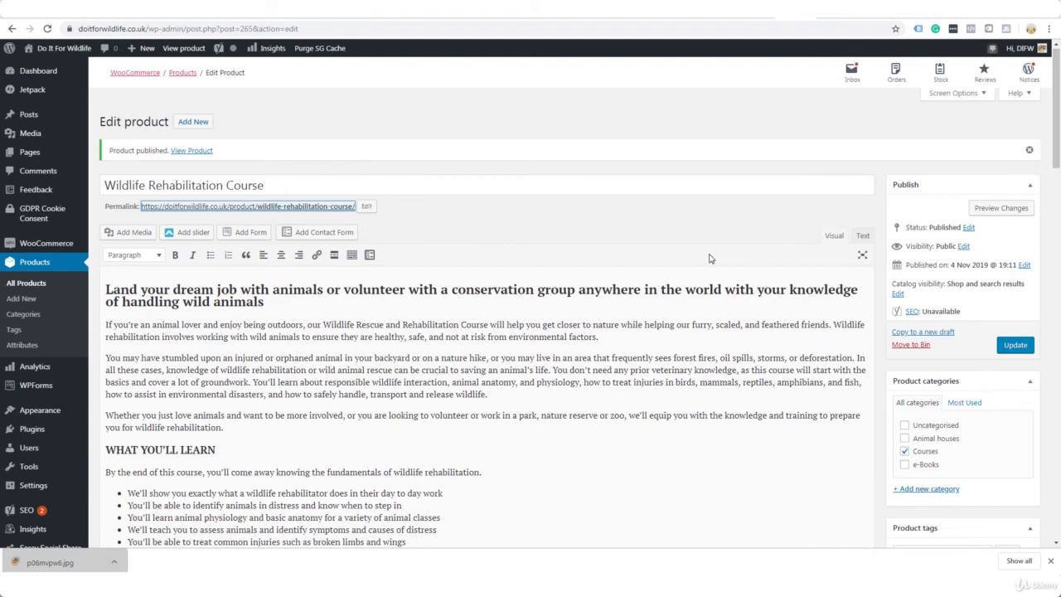
{"action": "scroll", "coordinate": [709, 258], "scroll_direction": "down", "scroll_amount": 2}
{"action": "scroll", "coordinate": [663, 250], "scroll_direction": "up", "scroll_amount": 1}
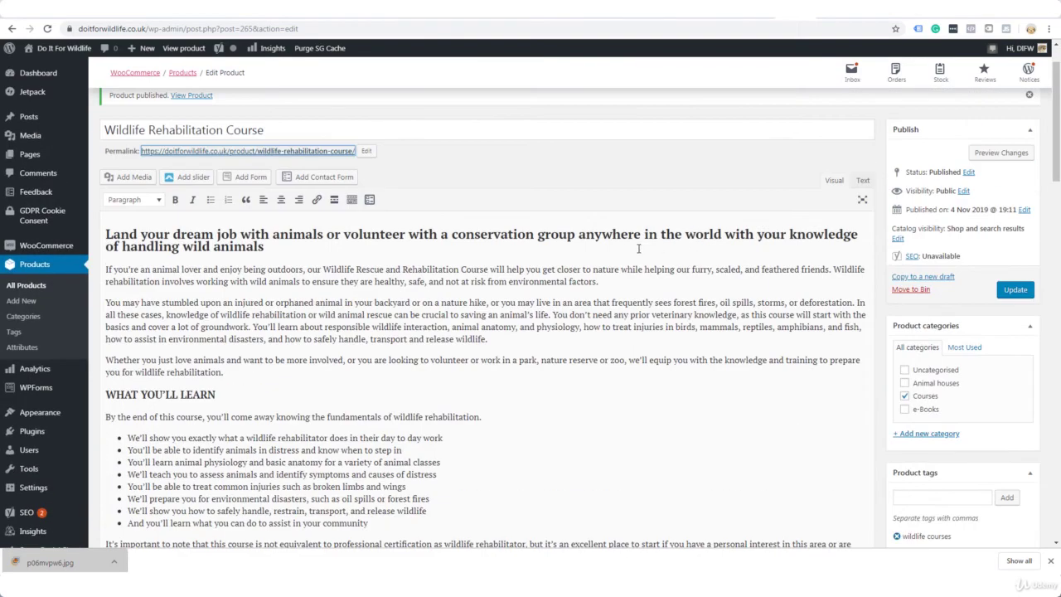
{"action": "scroll", "coordinate": [459, 259], "scroll_direction": "down", "scroll_amount": 3}
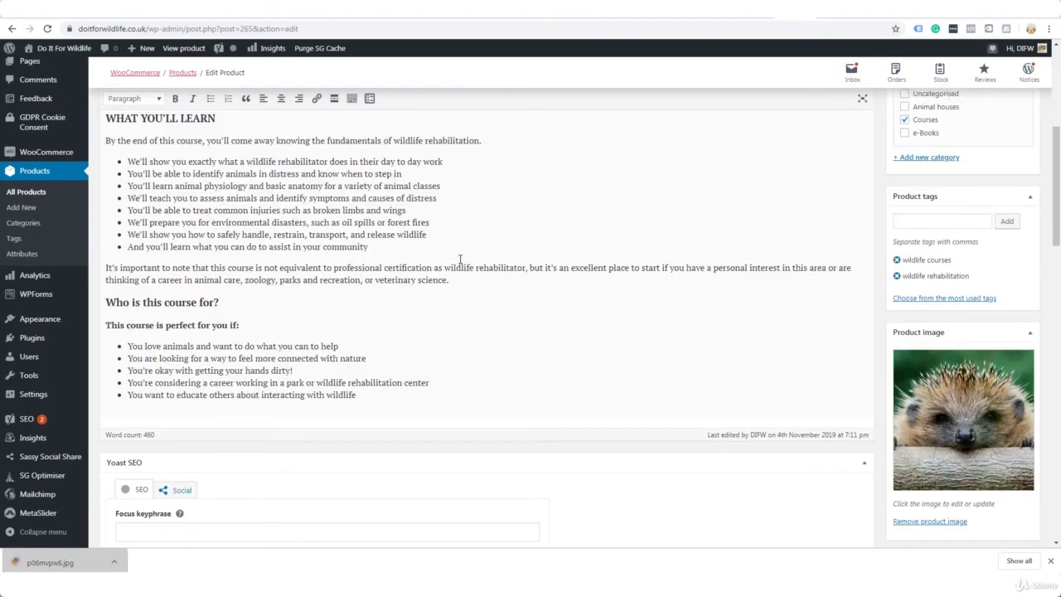
{"action": "scroll", "coordinate": [453, 259], "scroll_direction": "up", "scroll_amount": 1}
{"action": "scroll", "coordinate": [486, 213], "scroll_direction": "down", "scroll_amount": 3}
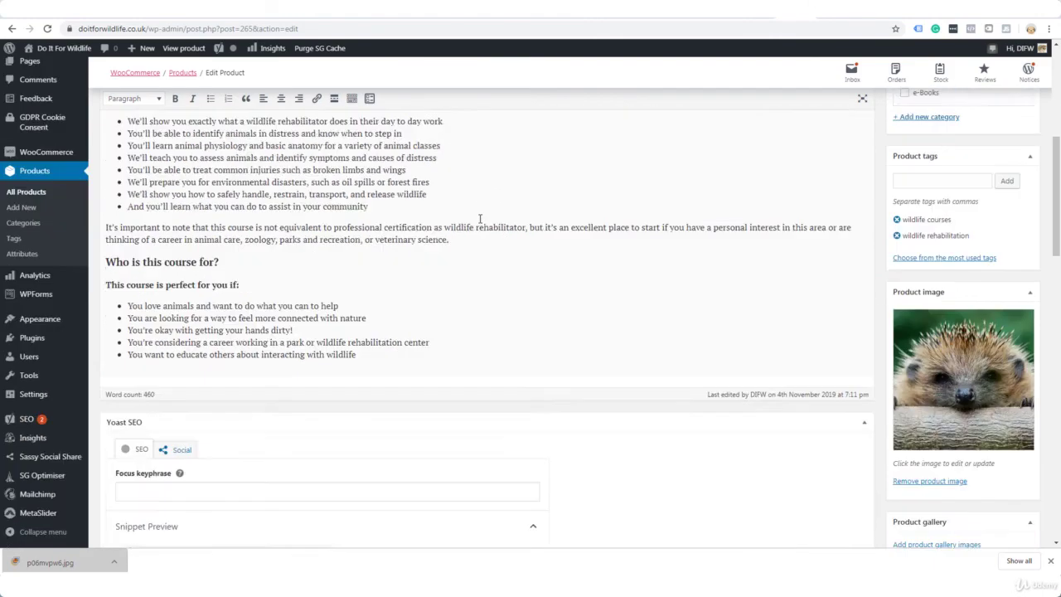
{"action": "scroll", "coordinate": [479, 219], "scroll_direction": "up", "scroll_amount": 3}
{"action": "scroll", "coordinate": [479, 219], "scroll_direction": "up", "scroll_amount": 2}
{"action": "scroll", "coordinate": [497, 224], "scroll_direction": "down", "scroll_amount": 1}
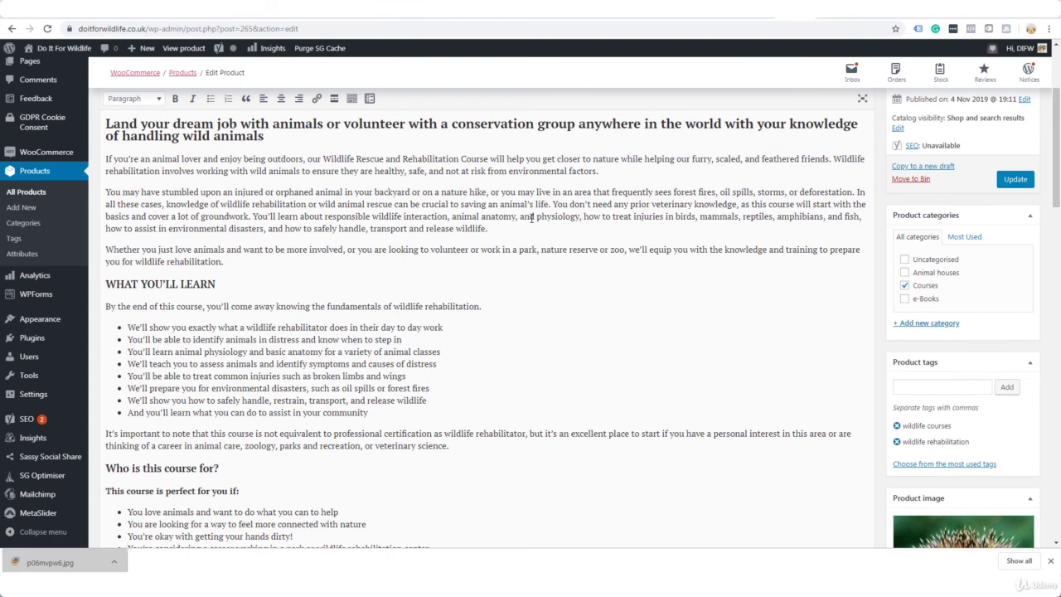
{"action": "scroll", "coordinate": [531, 217], "scroll_direction": "up", "scroll_amount": 2}
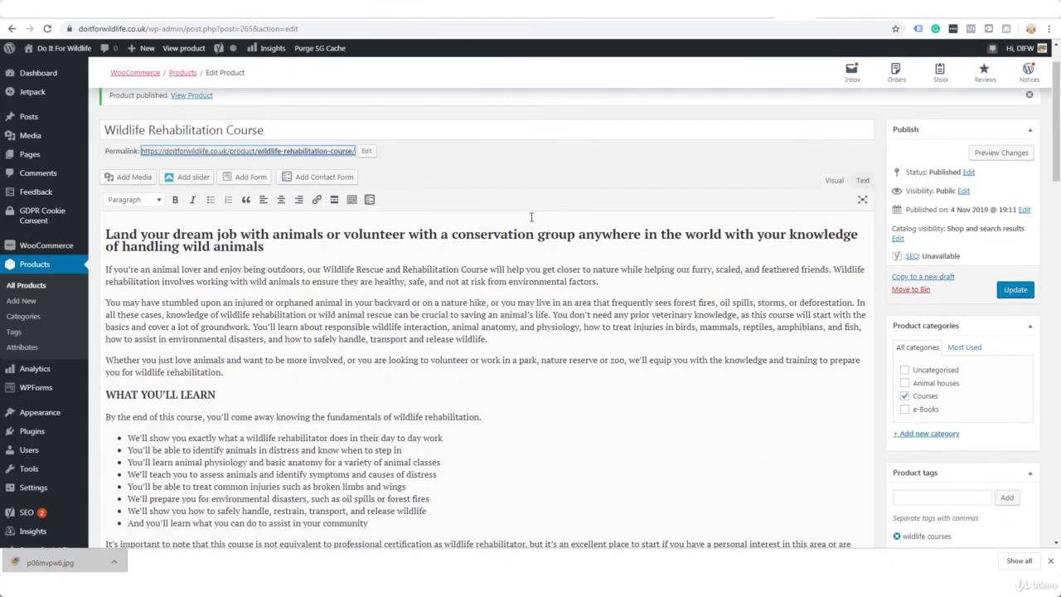